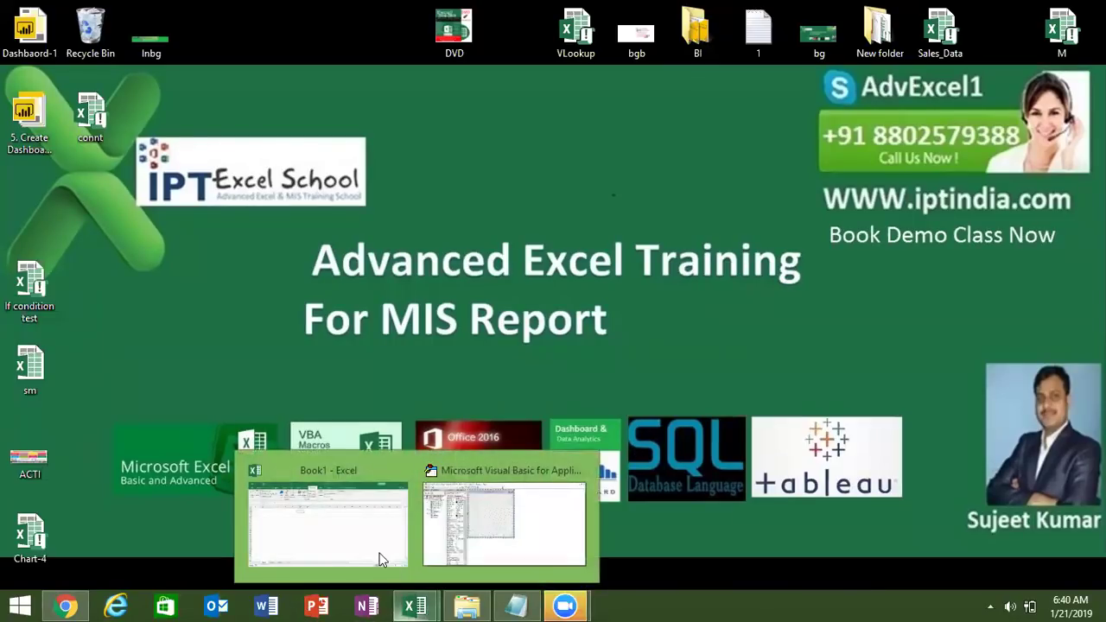
# Step: Open the Class_file workbook from Excel's recent files list
pyautogui.click(371, 536)
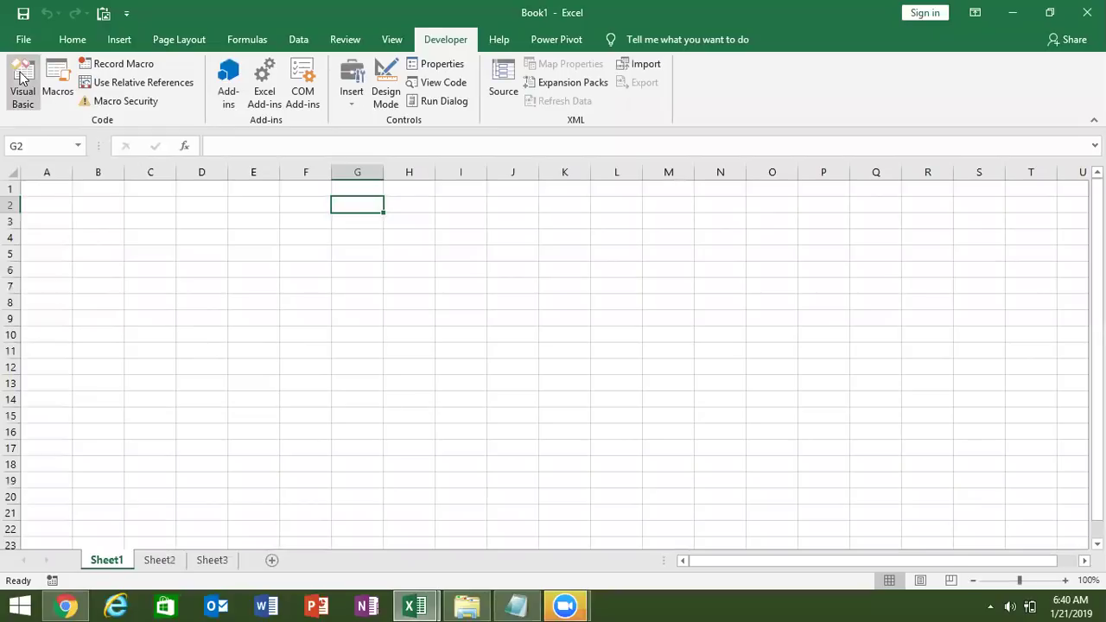
pyautogui.click(25, 44)
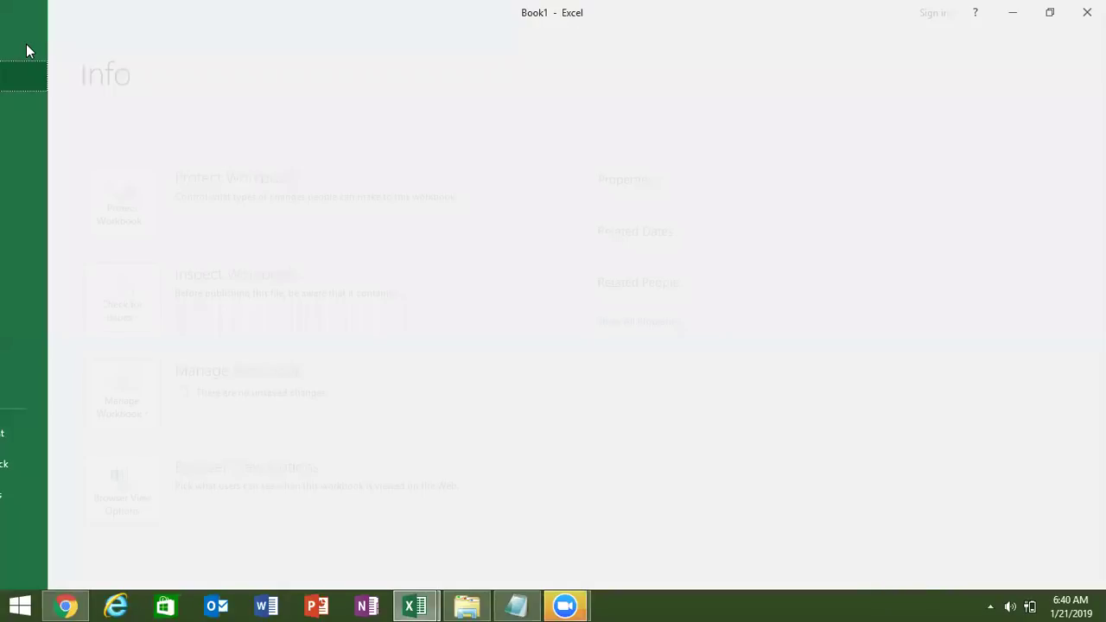
pyautogui.click(39, 138)
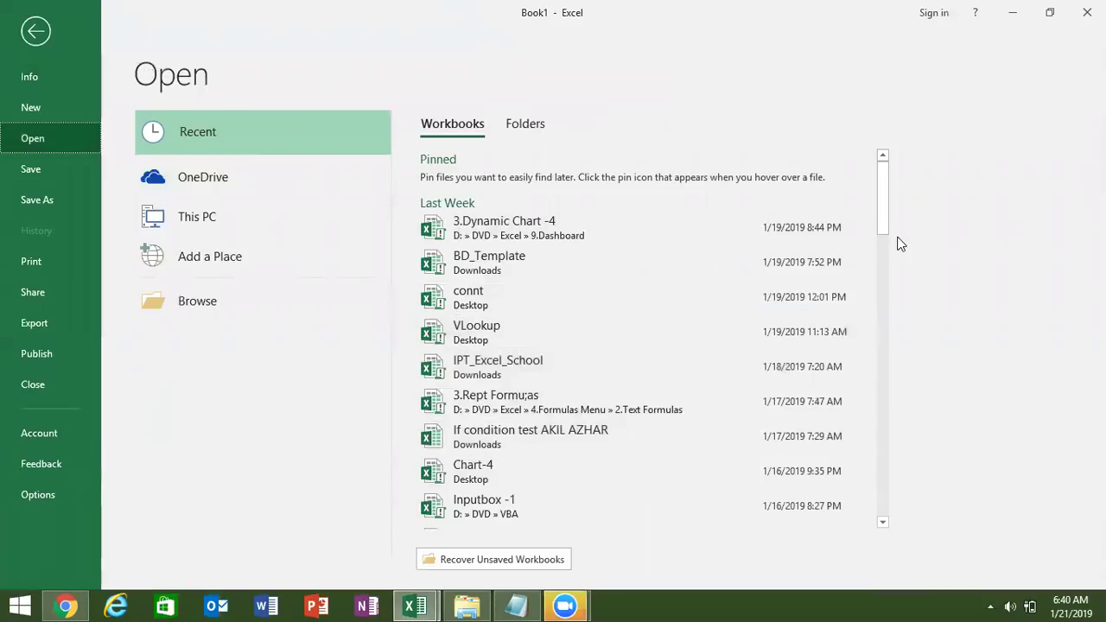
pyautogui.moveTo(885, 231); pyautogui.dragTo(873, 366)
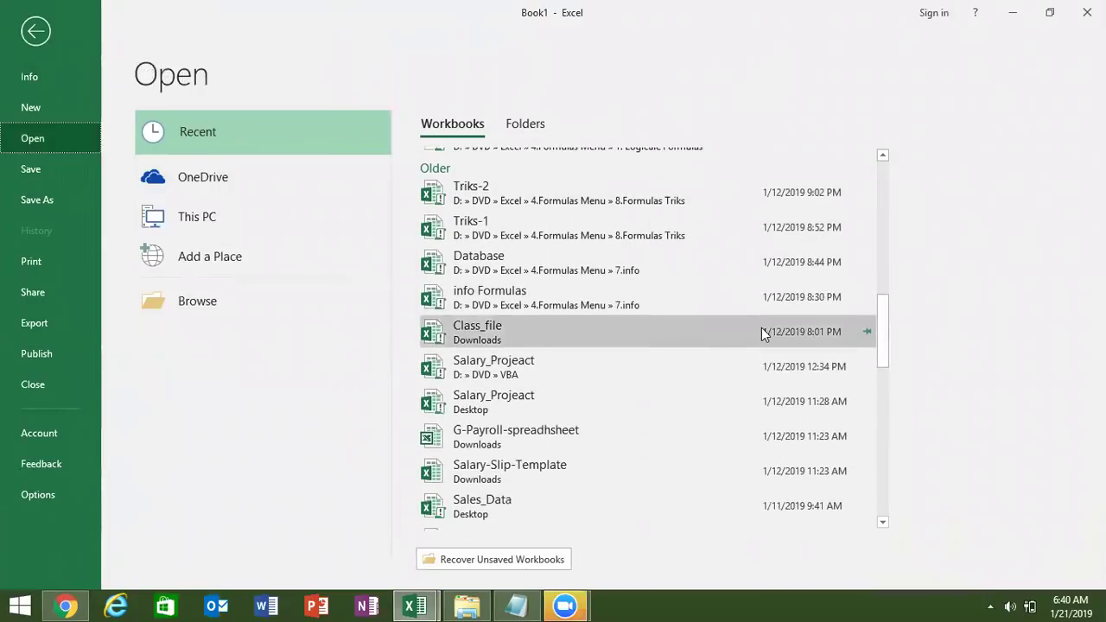
pyautogui.click(759, 329)
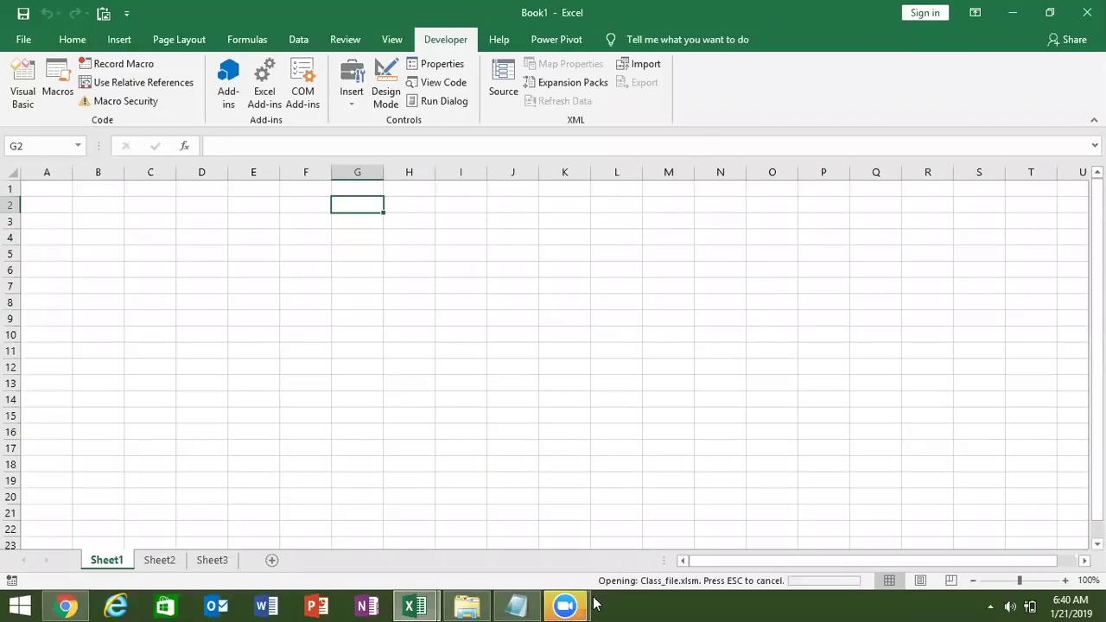
# Step: End the run-time error and add a new blank Sheet1 after sheet 11
pyautogui.click(565, 605)
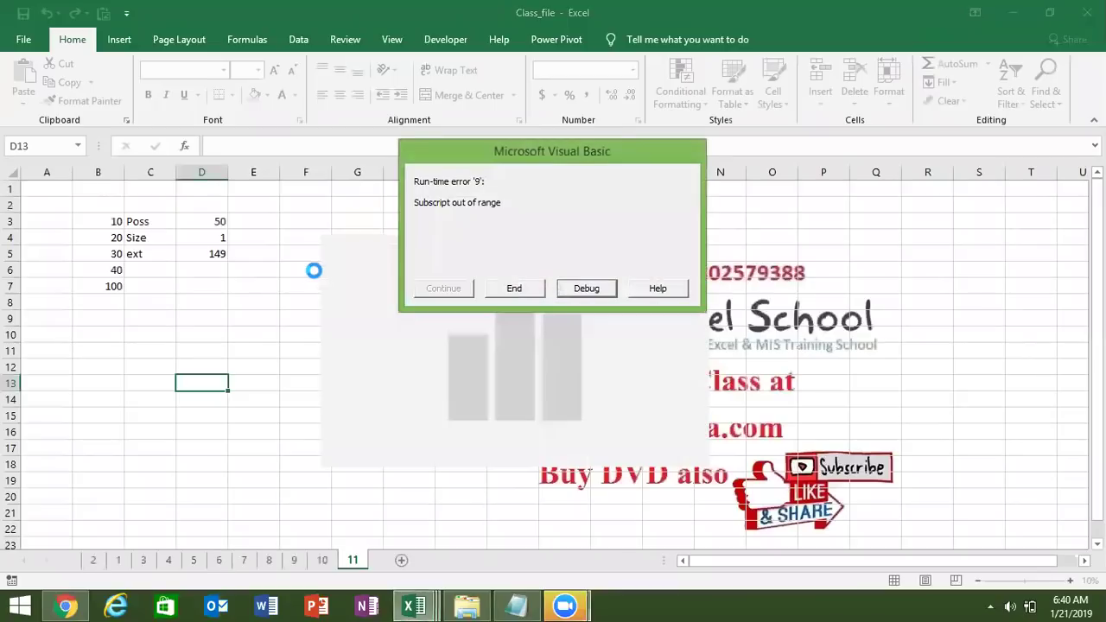
pyautogui.click(528, 294)
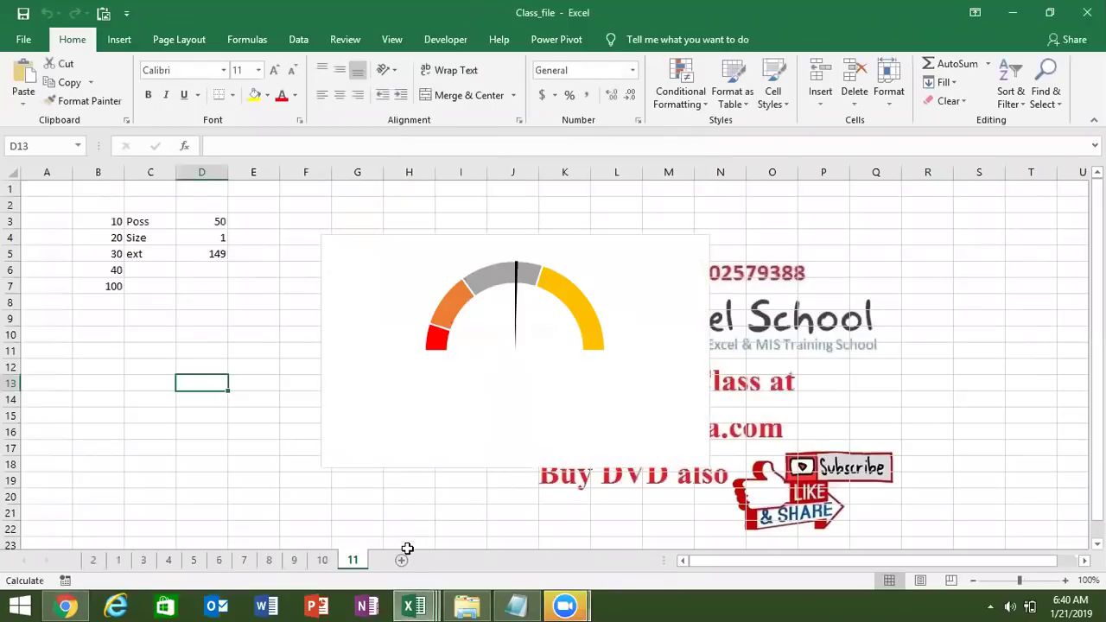
pyautogui.click(400, 560)
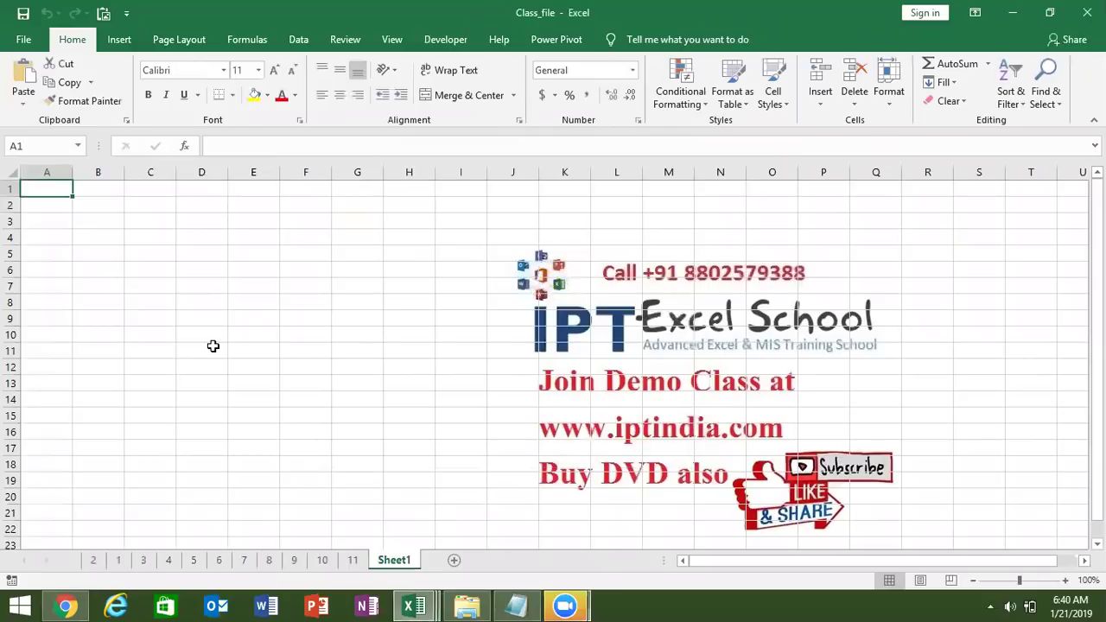
# Step: Enter the labels VBA in A1 and VBE in B2
pyautogui.write('V')
pyautogui.write('BA')
pyautogui.press('Tab')
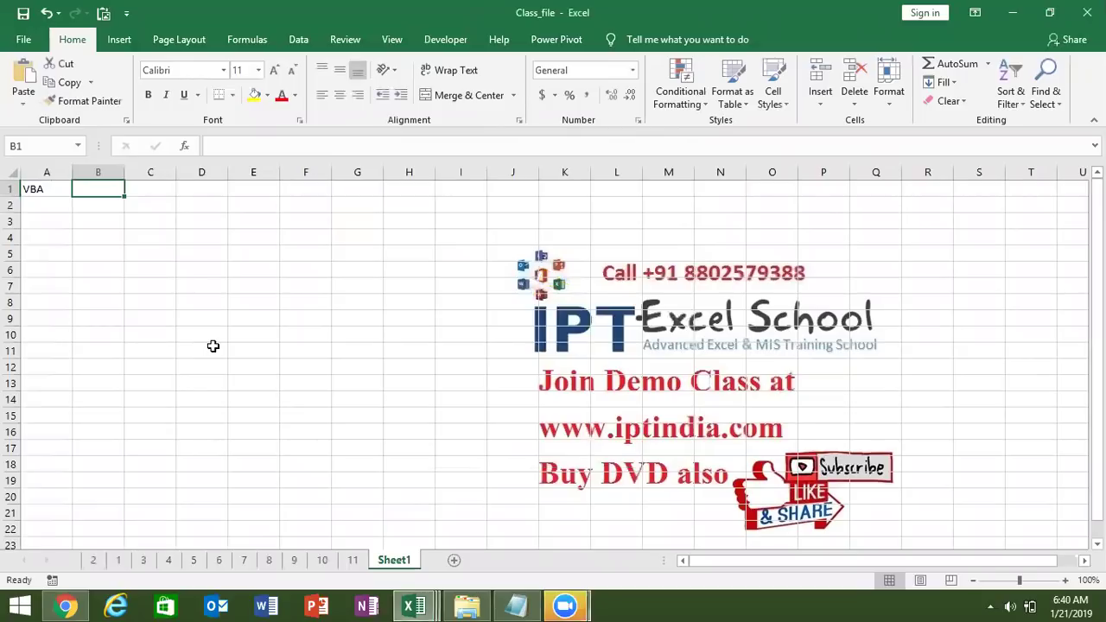
pyautogui.press('Down')
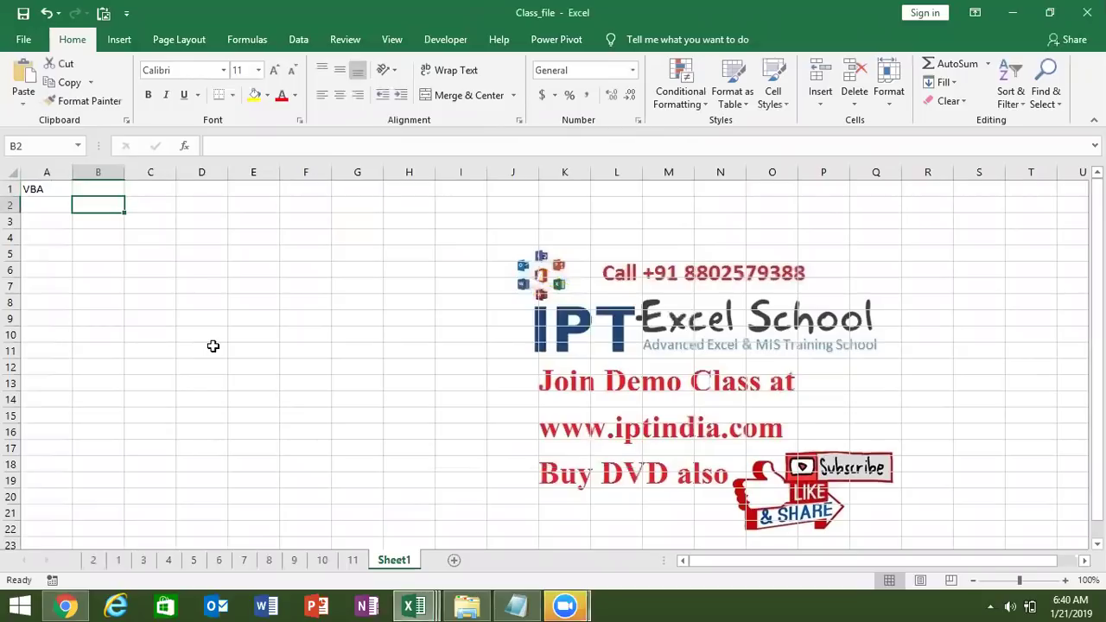
pyautogui.write('VBE')
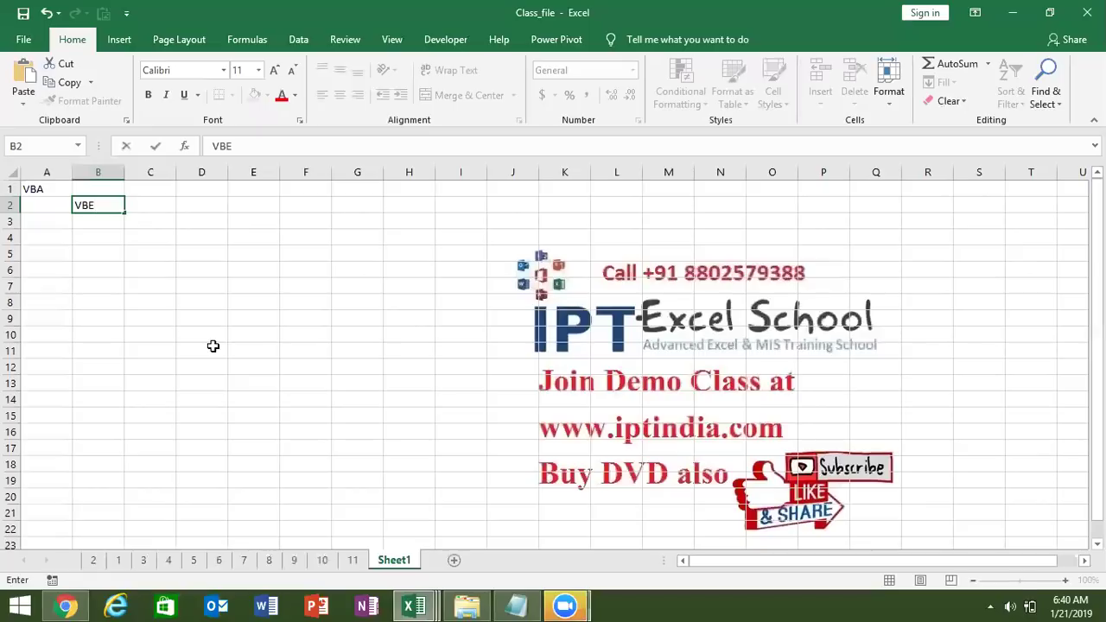
pyautogui.press('Return')
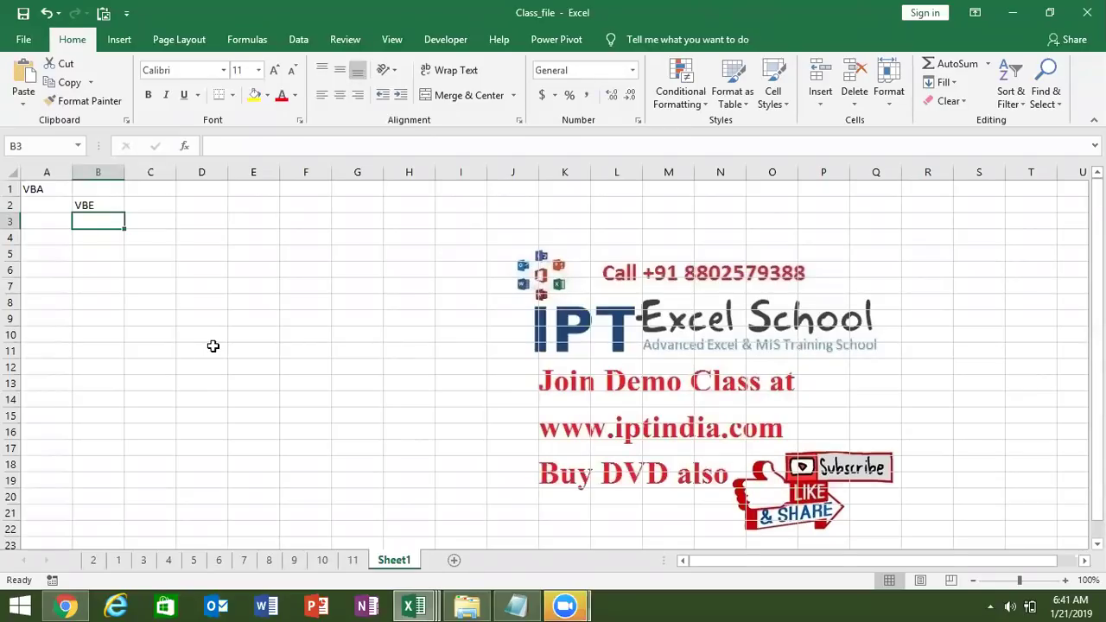
# Step: Enter Macros in cell B4 and reselect B4
pyautogui.press('Up')
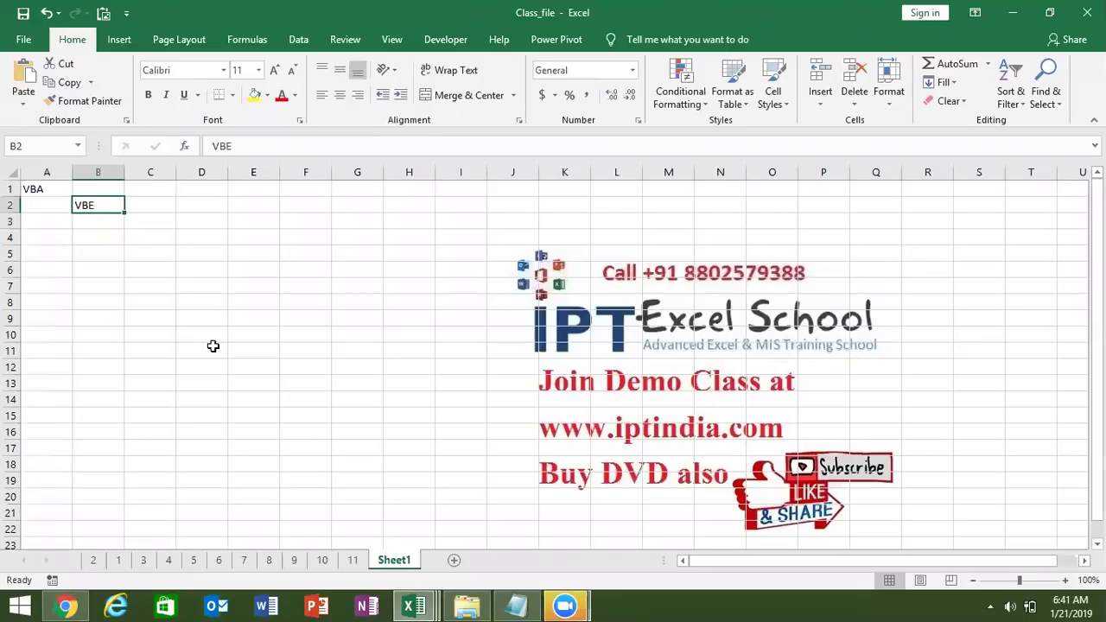
pyautogui.press('Right')
pyautogui.press('Down')
pyautogui.press('Down')
pyautogui.press('Down')
pyautogui.press('Left')
pyautogui.press('Left')
pyautogui.press('Up')
pyautogui.press('Right')
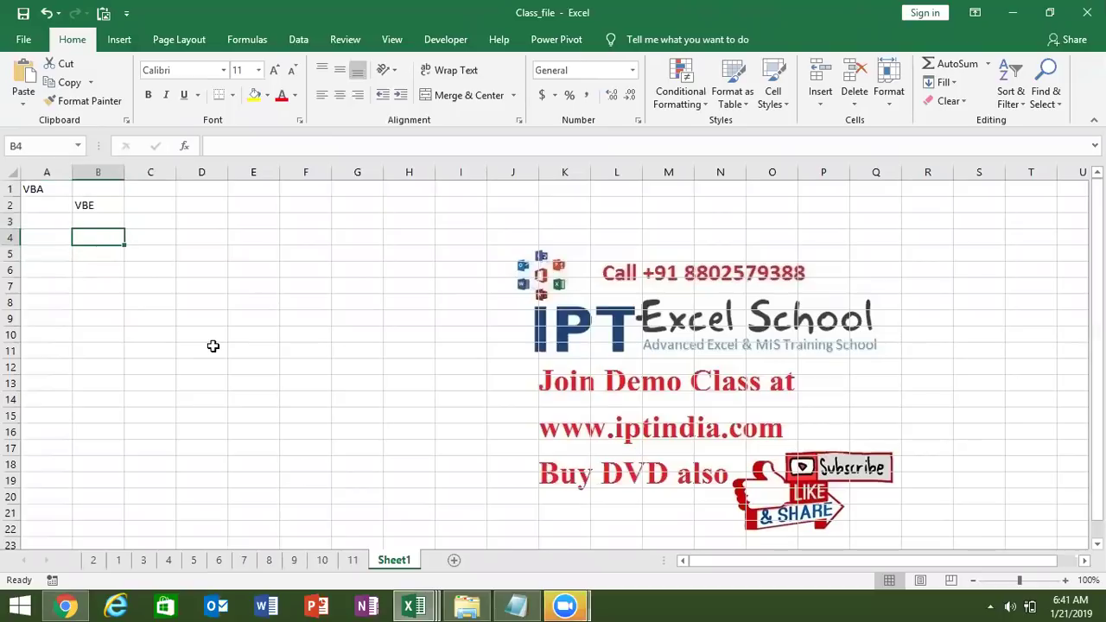
pyautogui.write('Macros')
pyautogui.press('Return')
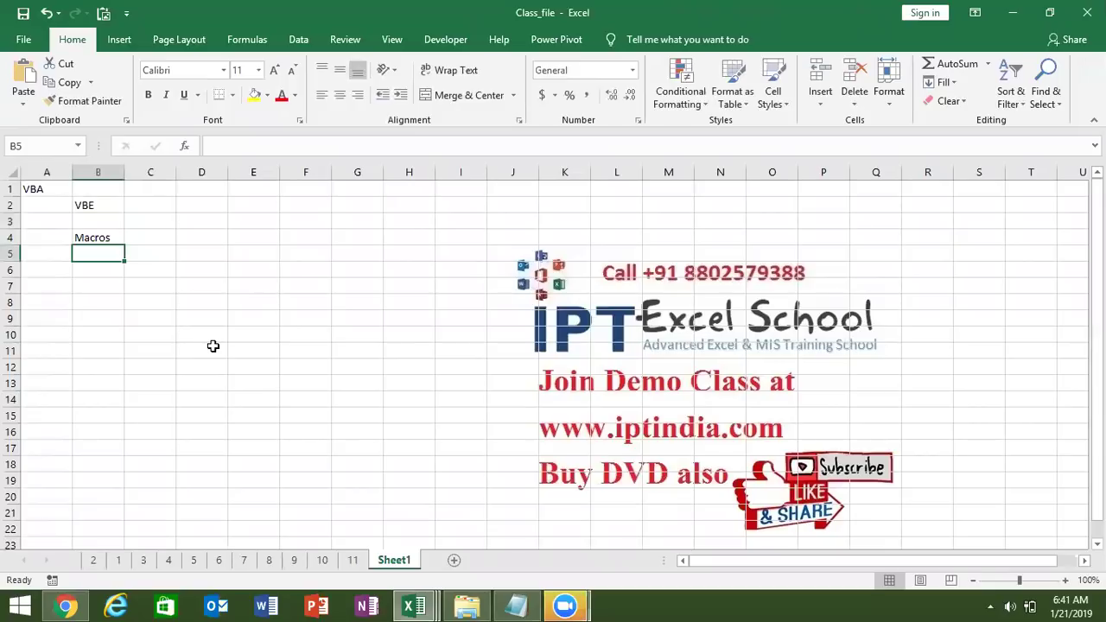
pyautogui.moveTo(43, 192); pyautogui.dragTo(82, 237)
pyautogui.click(82, 237)
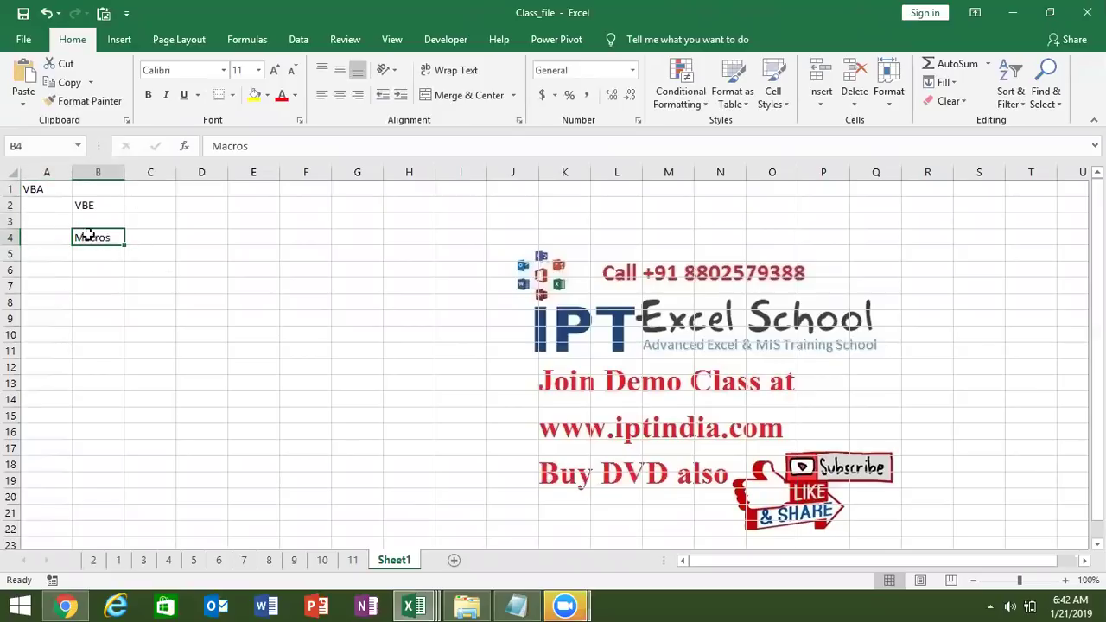
# Step: Show the Developer tab's Code and Add-ins tools, then check the VBA and Macros cells A1 and B4
pyautogui.click(434, 43)
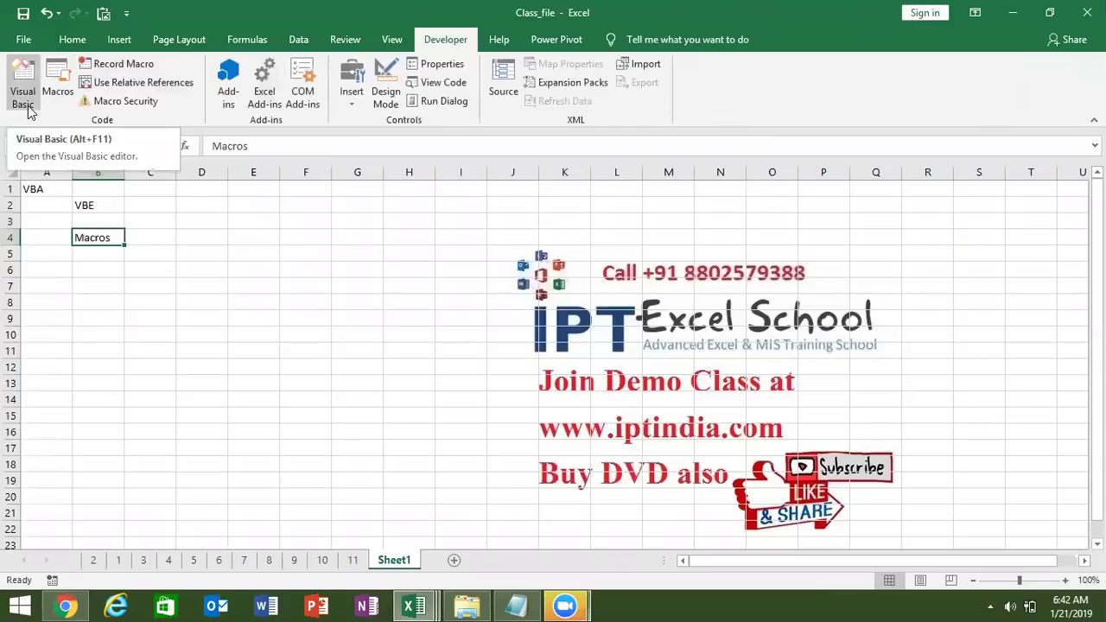
pyautogui.click(43, 188)
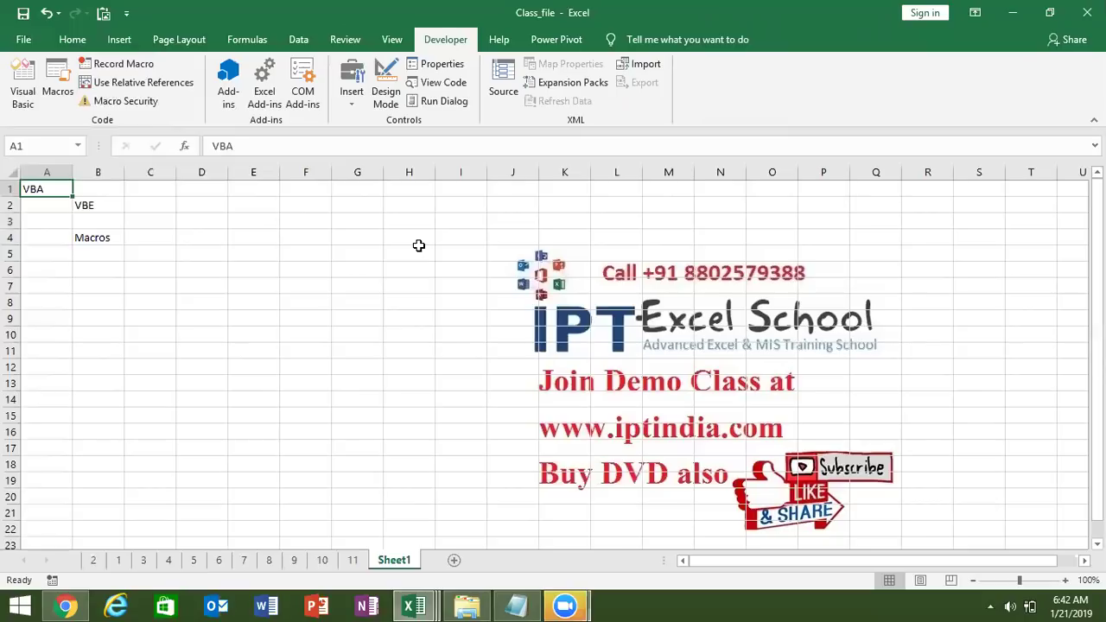
pyautogui.click(101, 241)
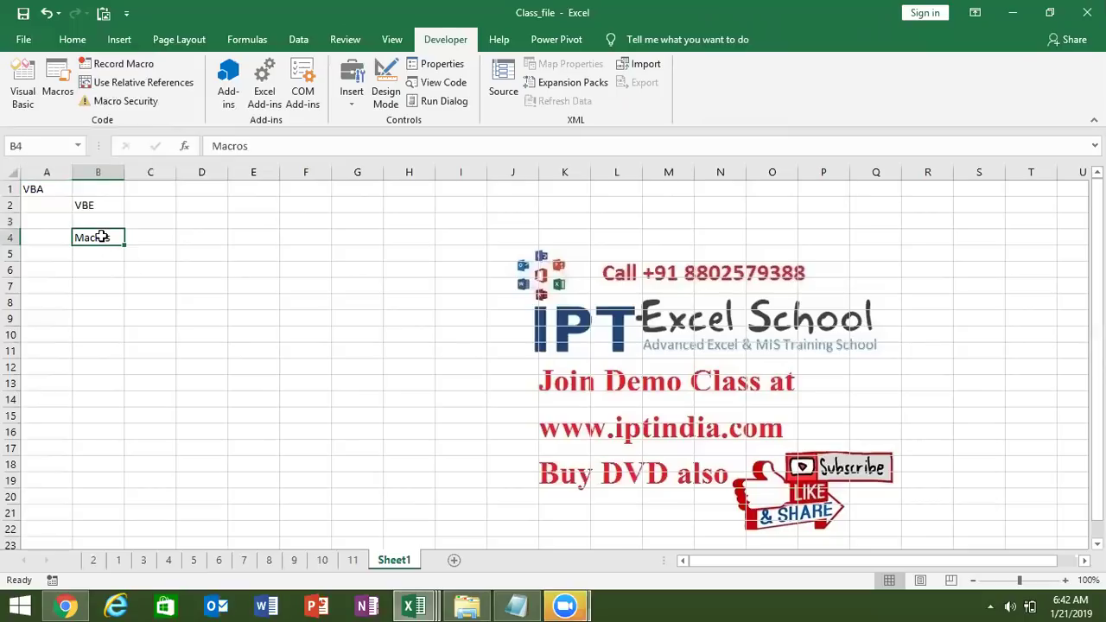
pyautogui.click(58, 188)
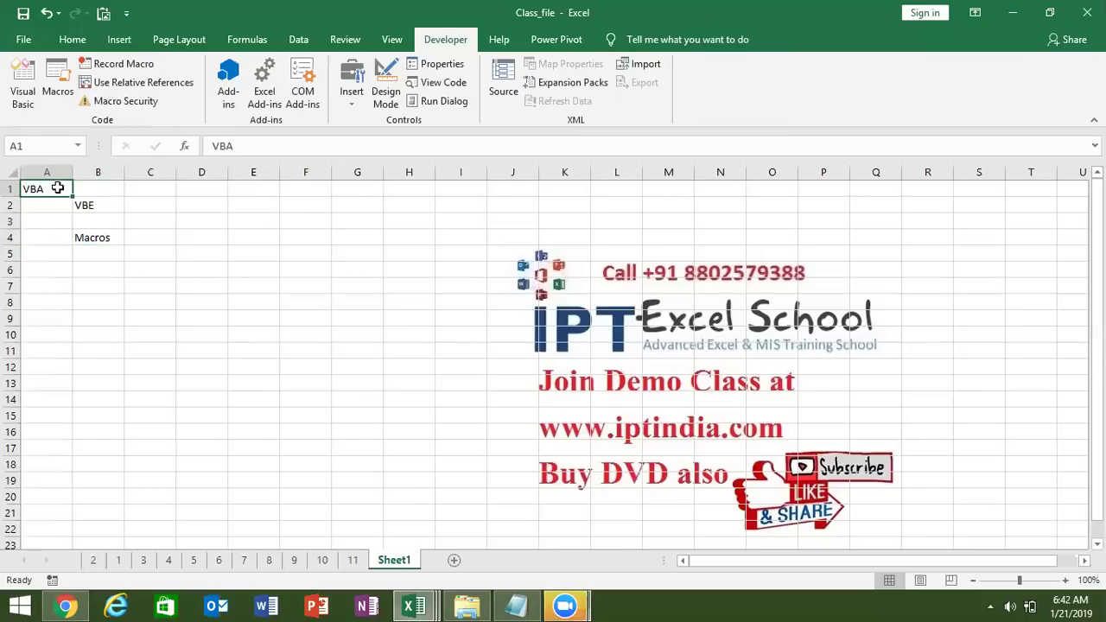
pyautogui.click(97, 246)
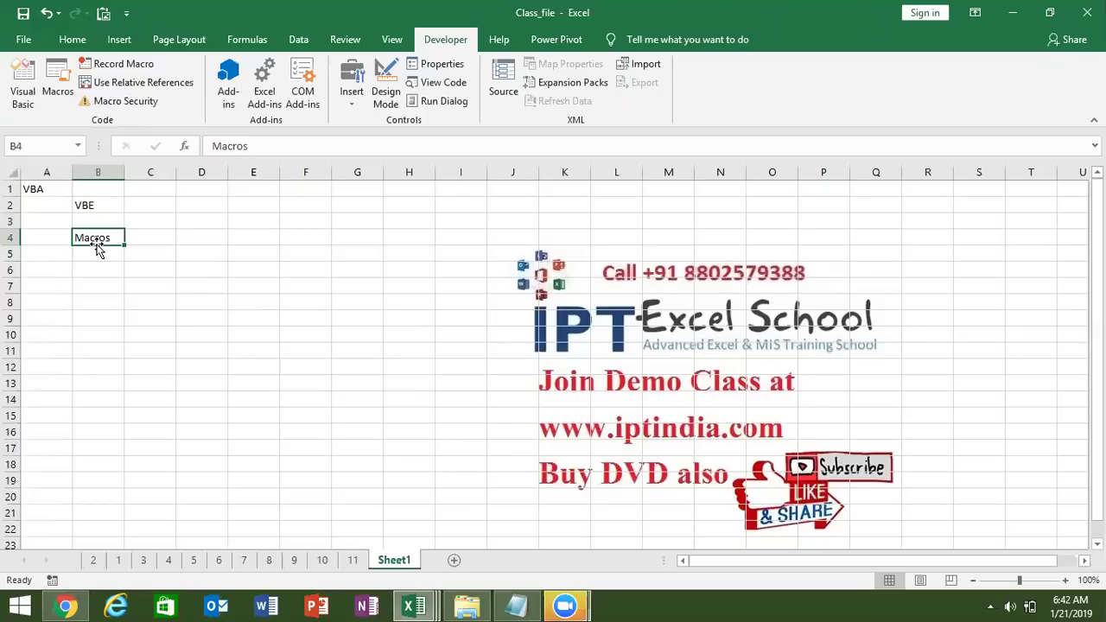
pyautogui.click(216, 222)
pyautogui.click(287, 264)
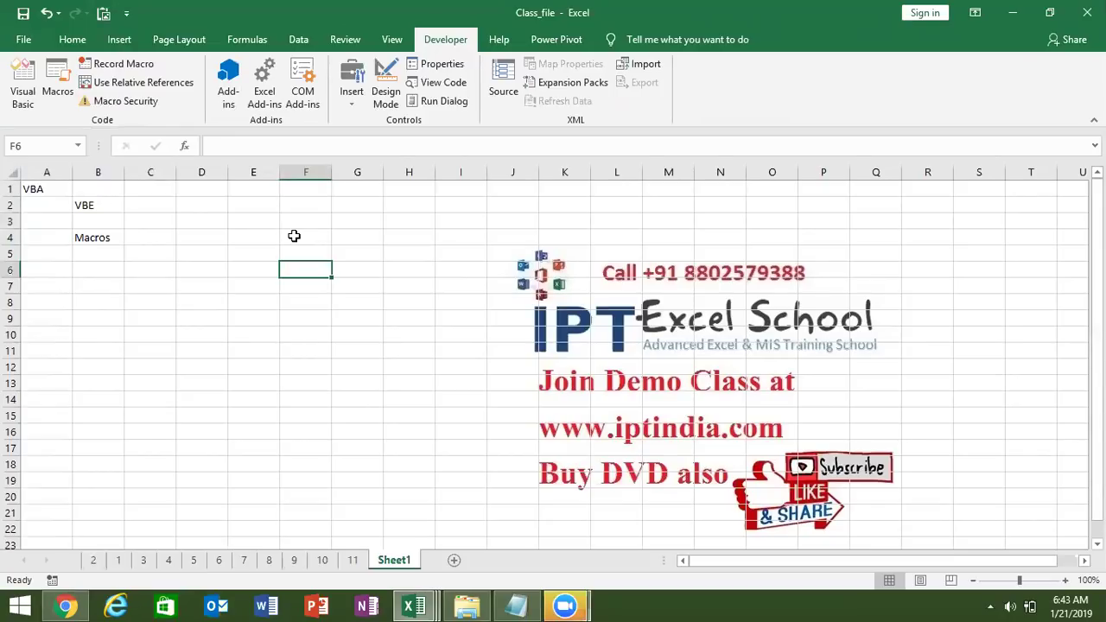
pyautogui.click(55, 191)
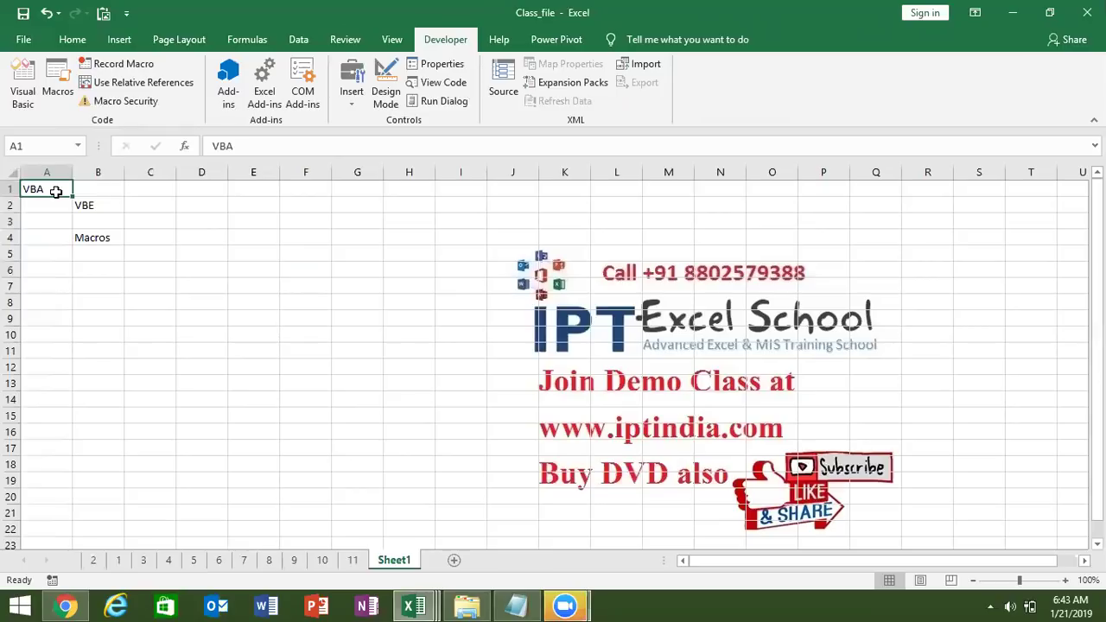
pyautogui.click(54, 86)
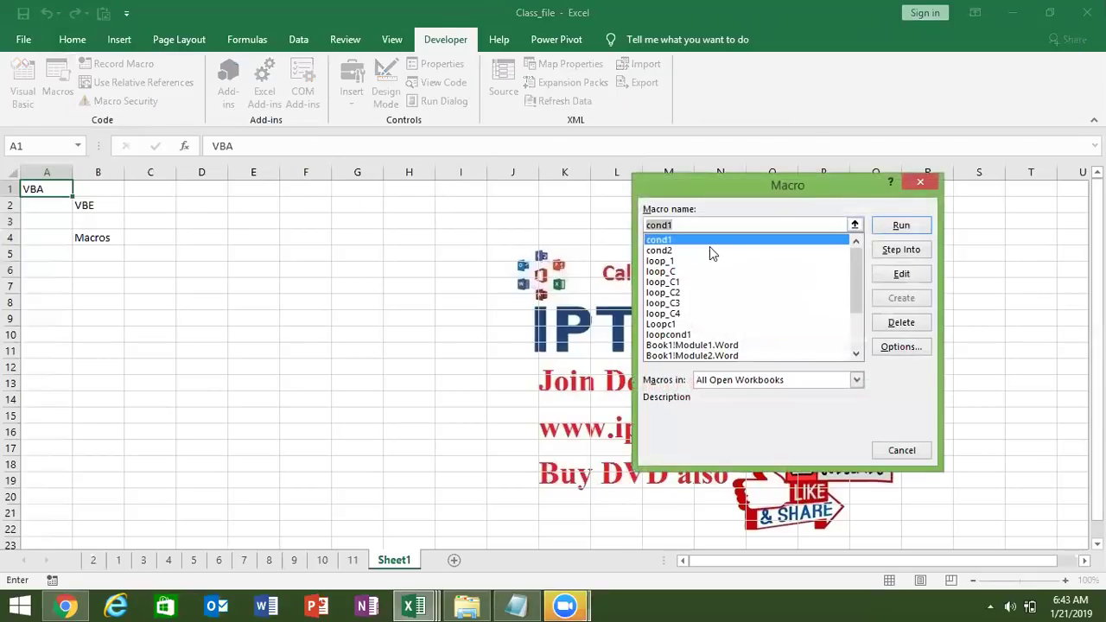
pyautogui.click(676, 283)
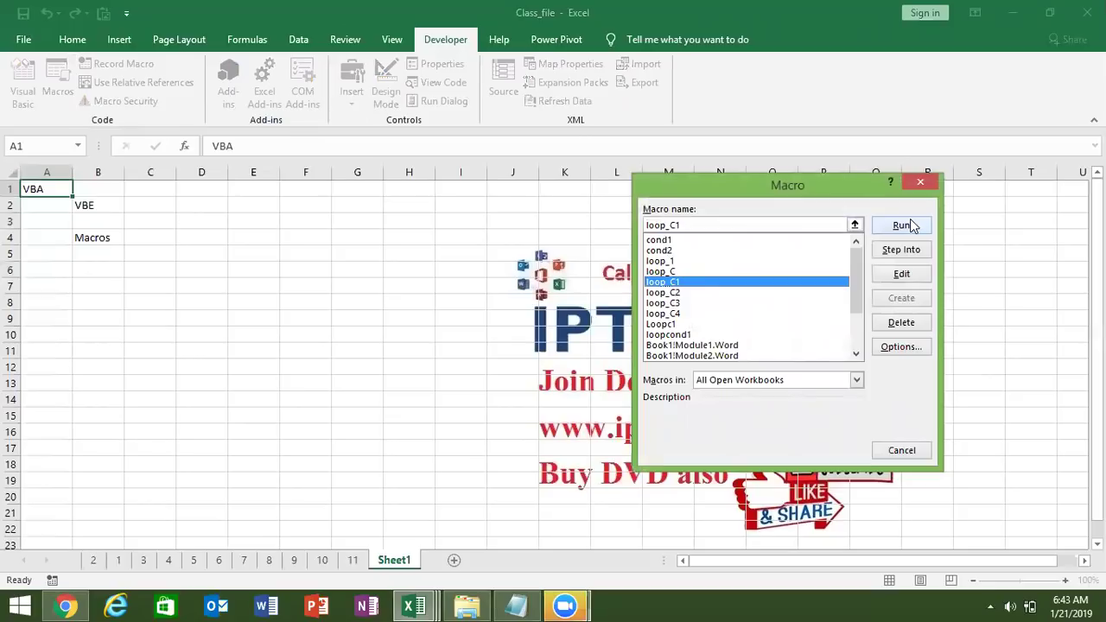
pyautogui.click(907, 225)
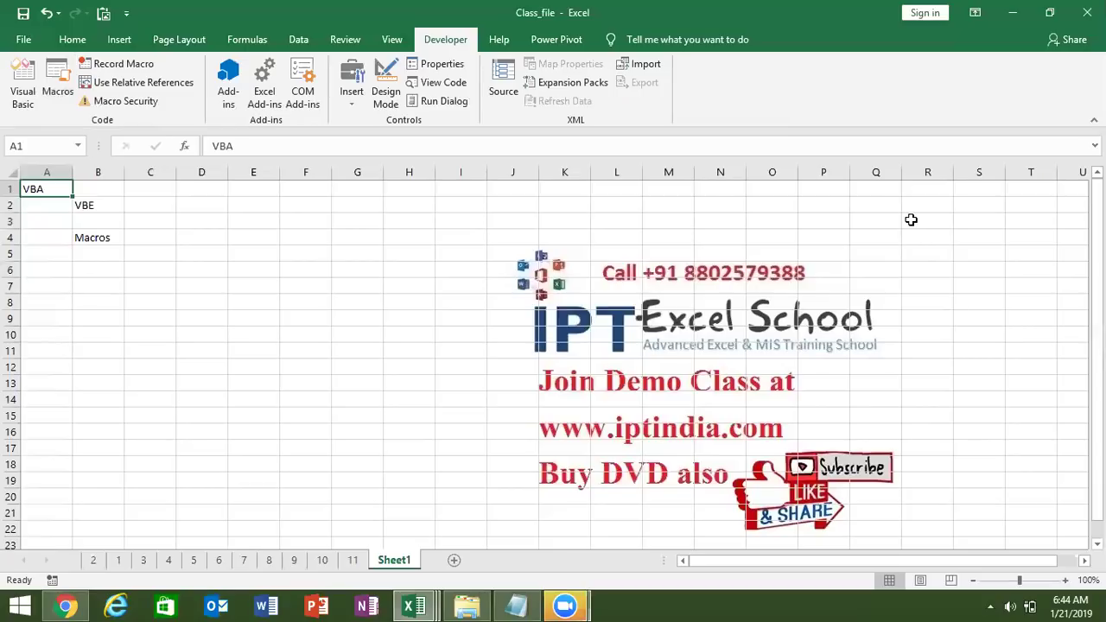
# Step: Enter the label Function in cell B7
pyautogui.click(109, 284)
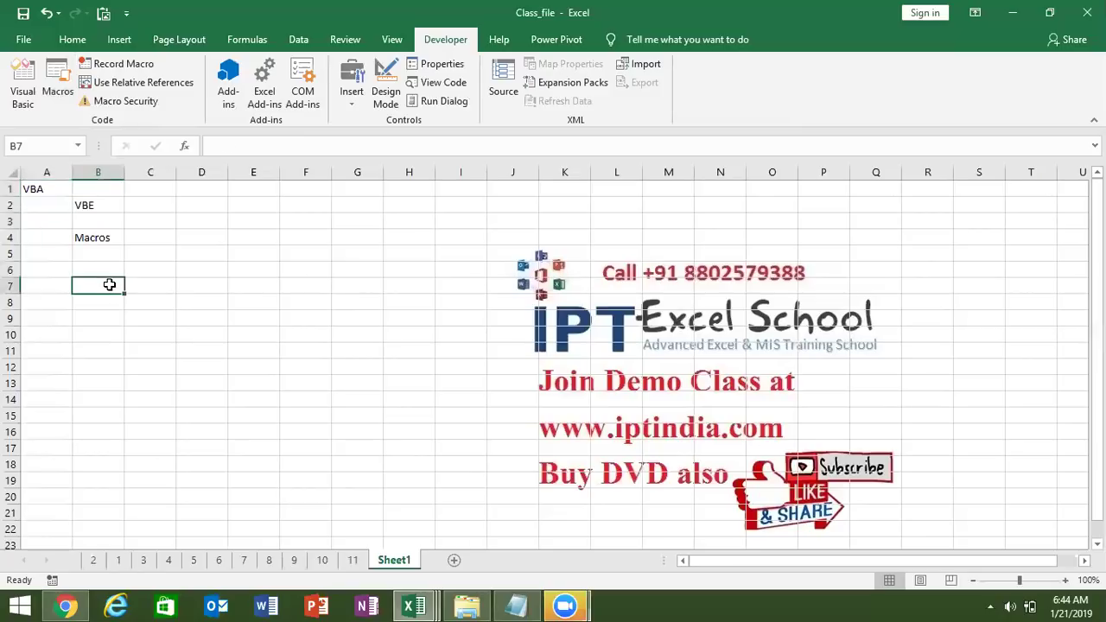
pyautogui.write('Function')
pyautogui.press('Return')
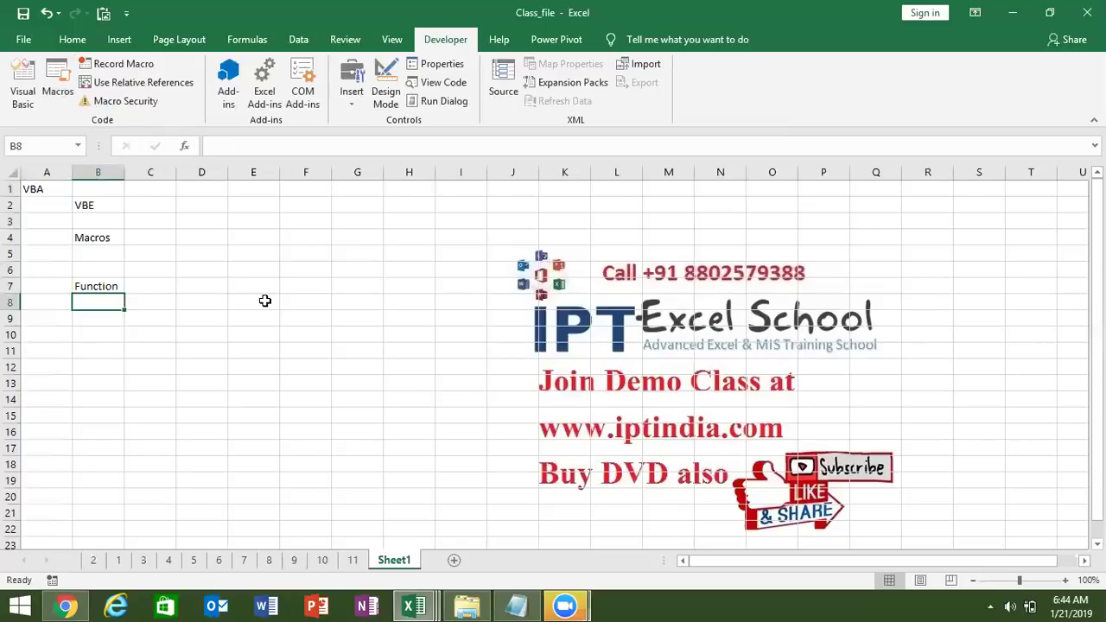
# Step: Try a =vl formula in E8, then delete the #NAME? result
pyautogui.click(266, 300)
pyautogui.write('=vl')
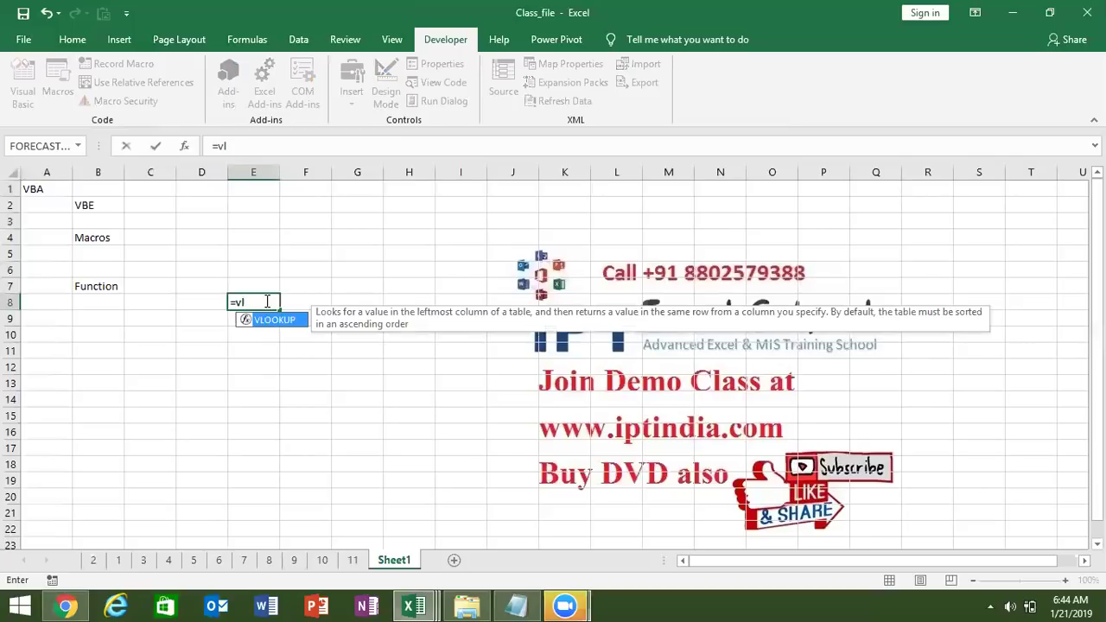
pyautogui.hotkey('ctrl', 'Return')
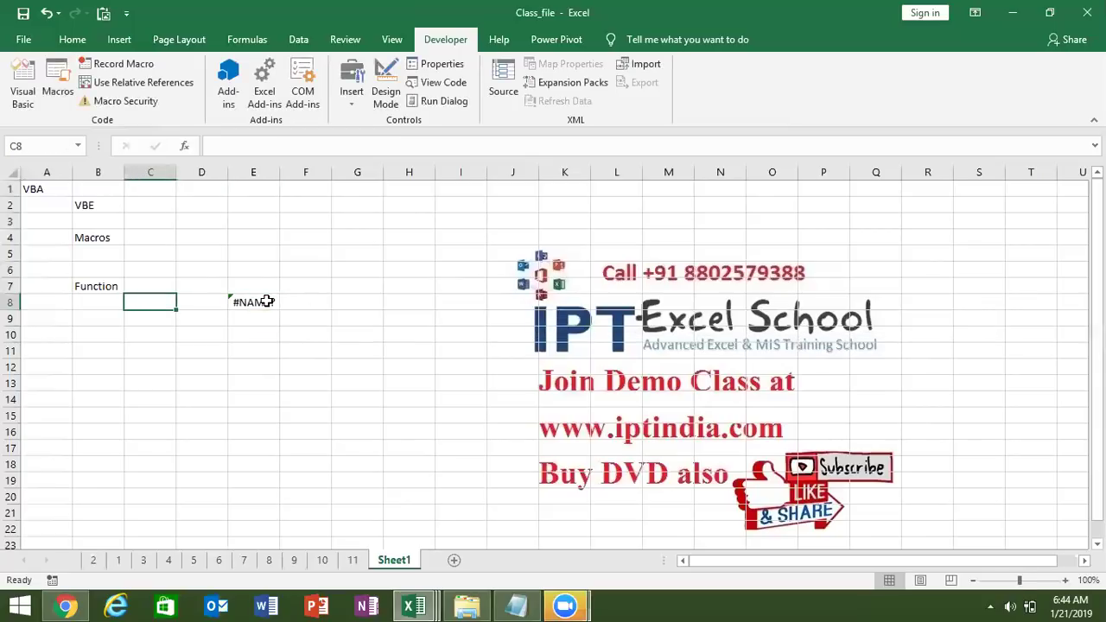
pyautogui.press('Right')
pyautogui.press('Left')
pyautogui.press('Delete')
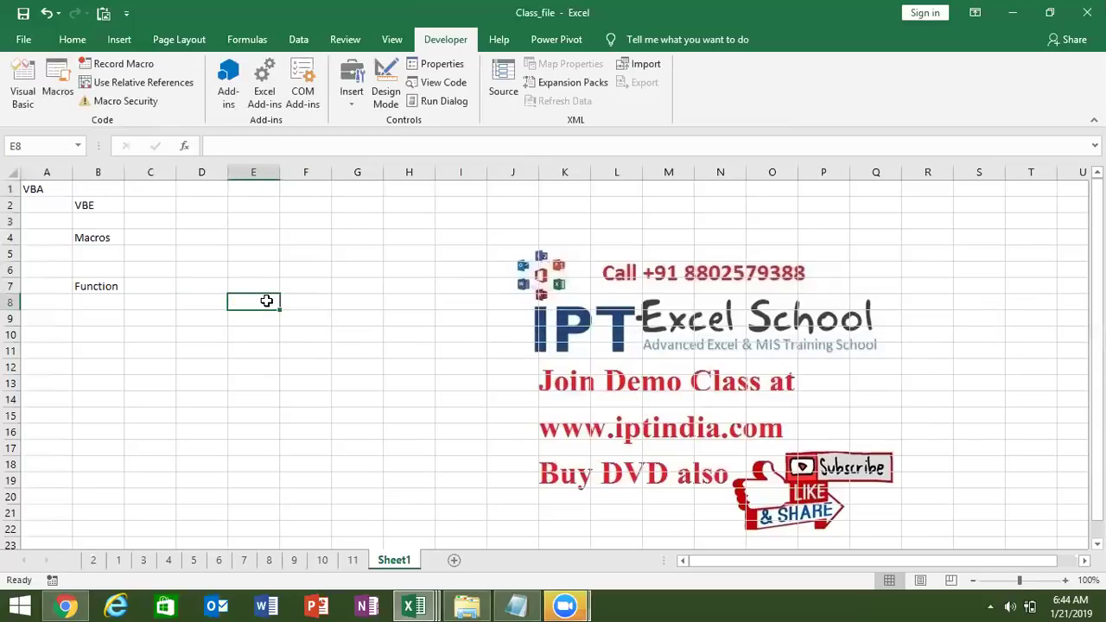
pyautogui.press('Left')
pyautogui.press('Left')
pyautogui.press('Up')
pyautogui.press('Left')
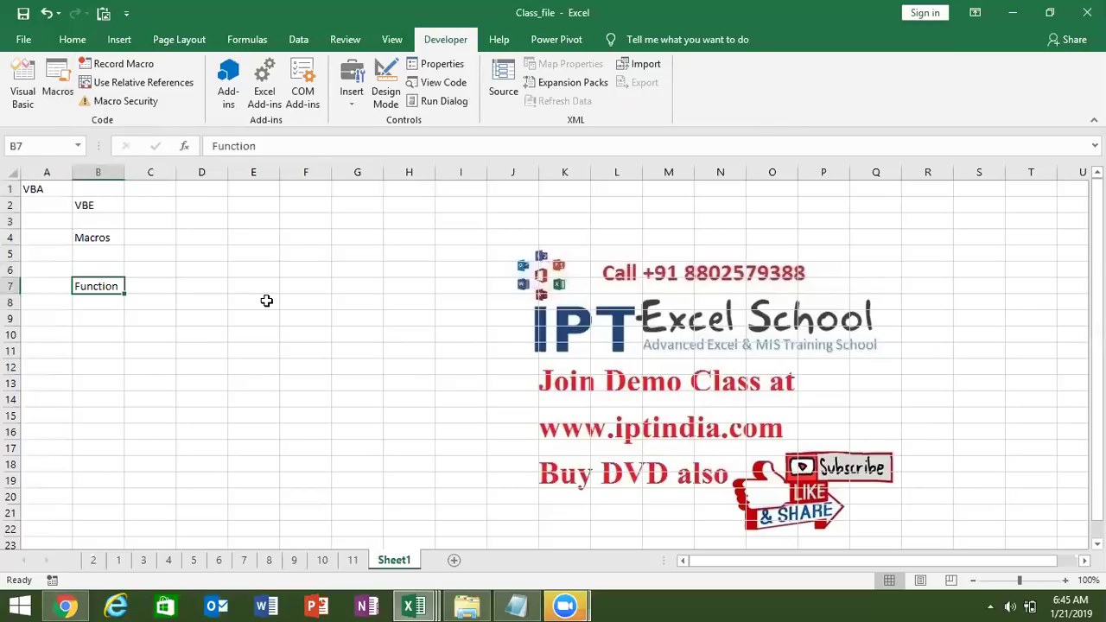
pyautogui.press('Up')
pyautogui.press('Up')
pyautogui.press('Up')
pyautogui.press('Down')
pyautogui.press('Down')
pyautogui.press('Down')
# Step: Enter userform in cell B9, below Function in B7
pyautogui.click(112, 237)
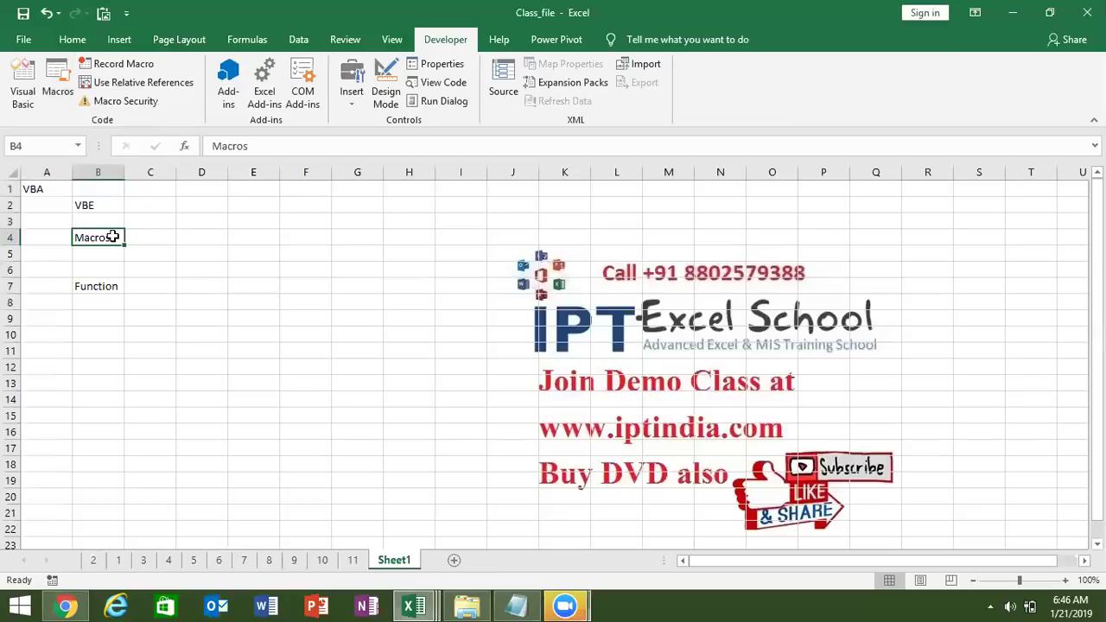
pyautogui.press('Down')
pyautogui.press('Down')
pyautogui.press('Down')
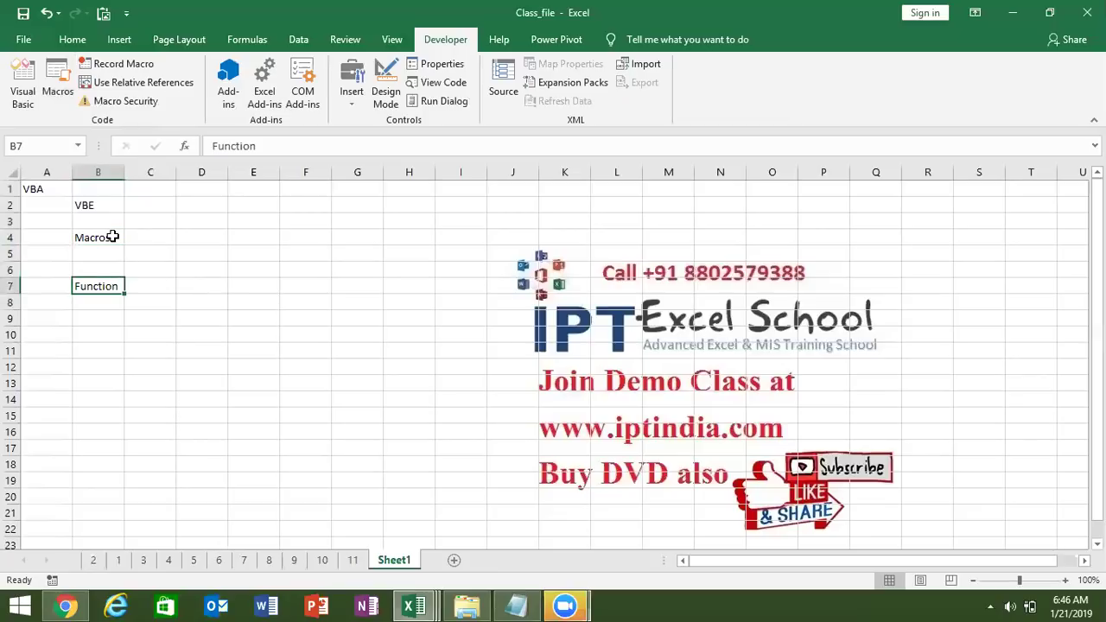
pyautogui.click(108, 236)
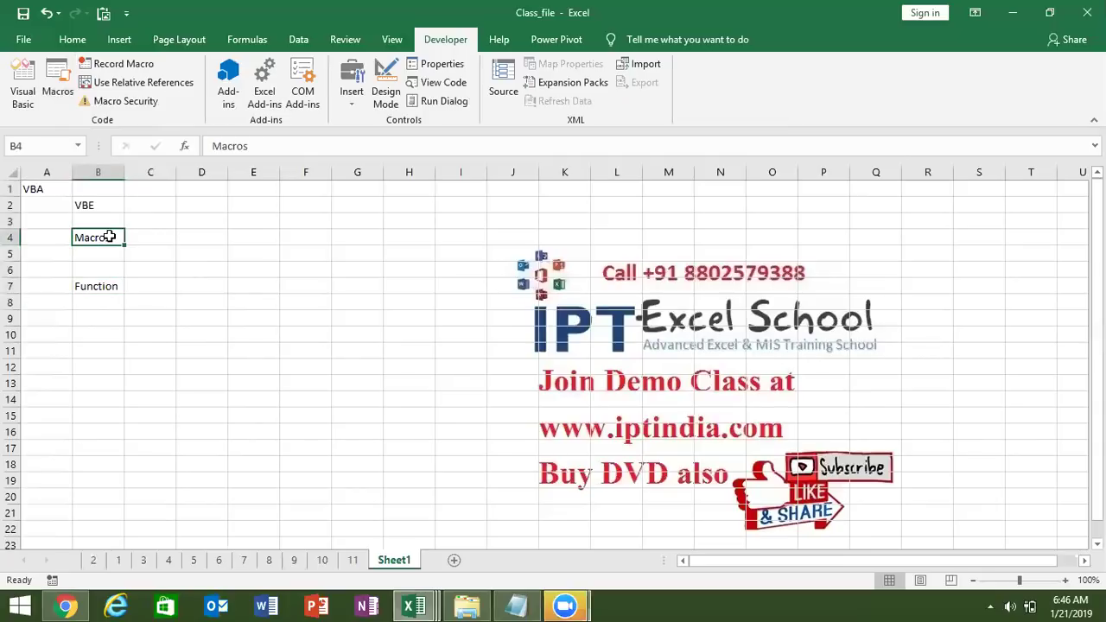
pyautogui.click(103, 285)
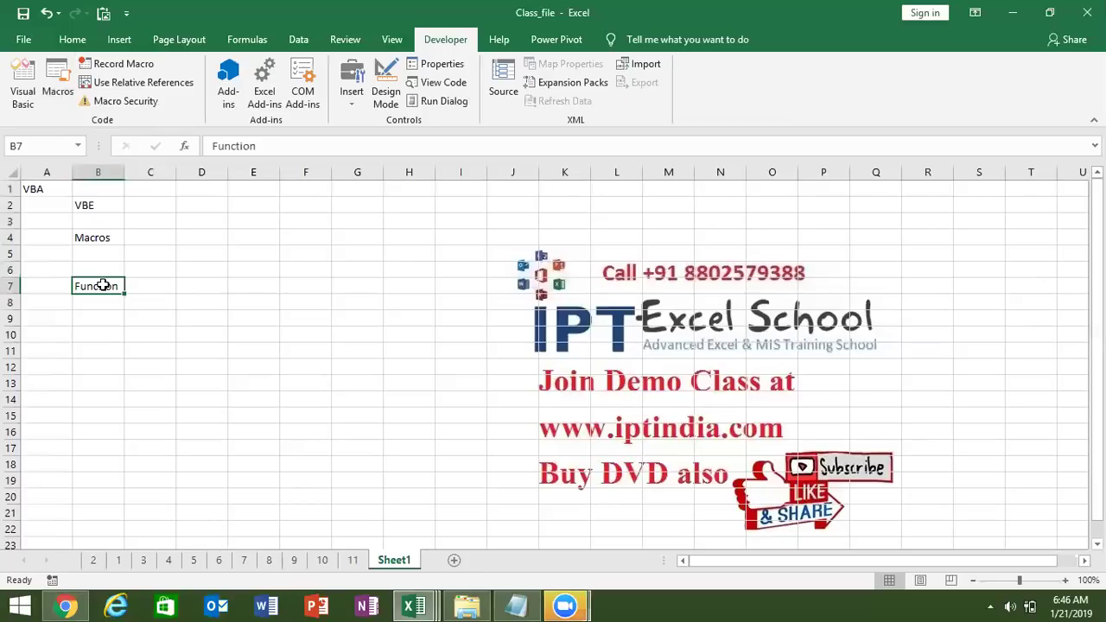
pyautogui.press('Down')
pyautogui.press('Down')
pyautogui.write('userfor')
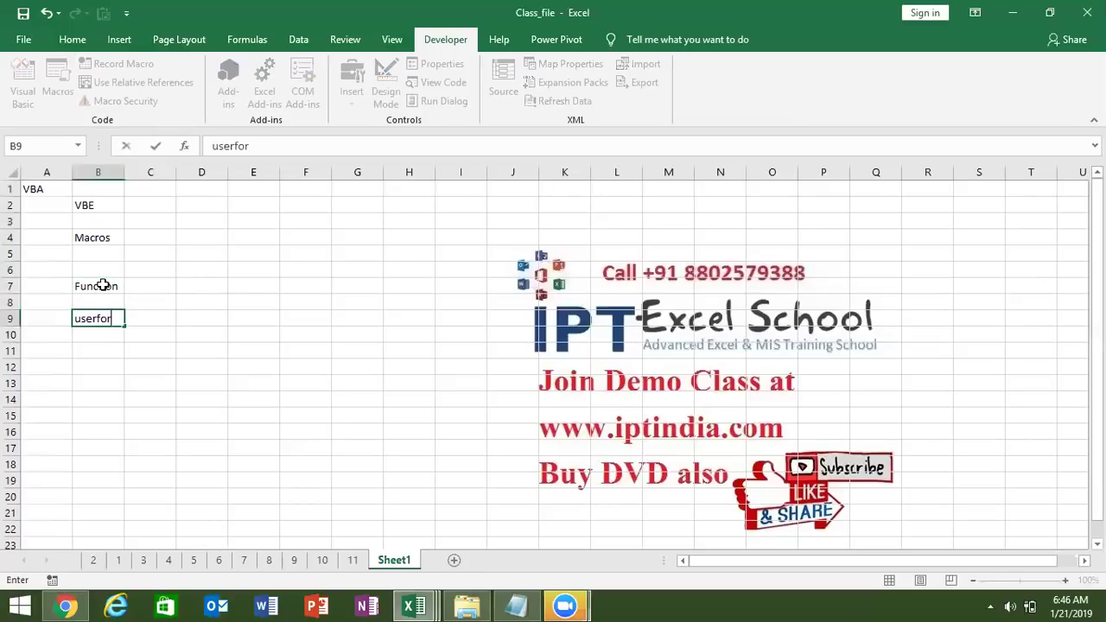
pyautogui.write('m')
pyautogui.press('Return')
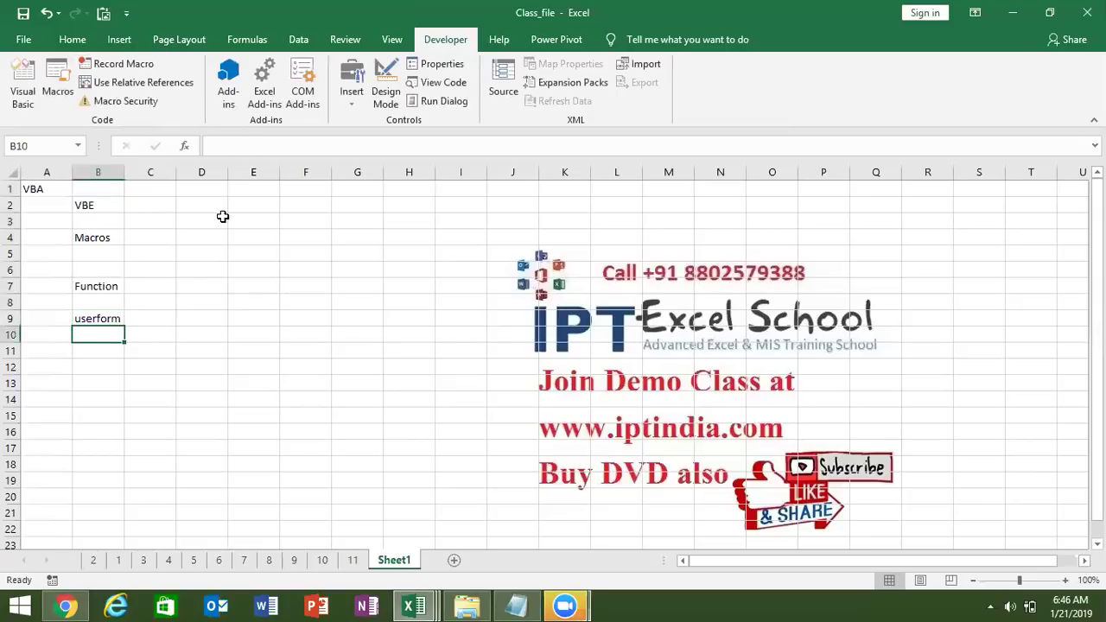
pyautogui.click(78, 39)
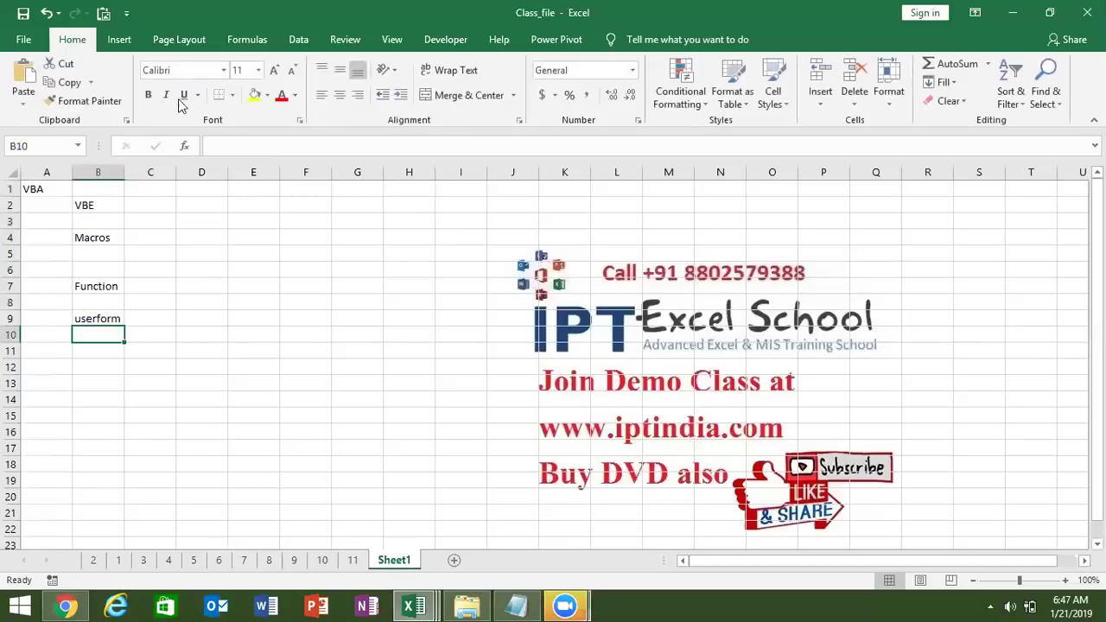
pyautogui.click(110, 43)
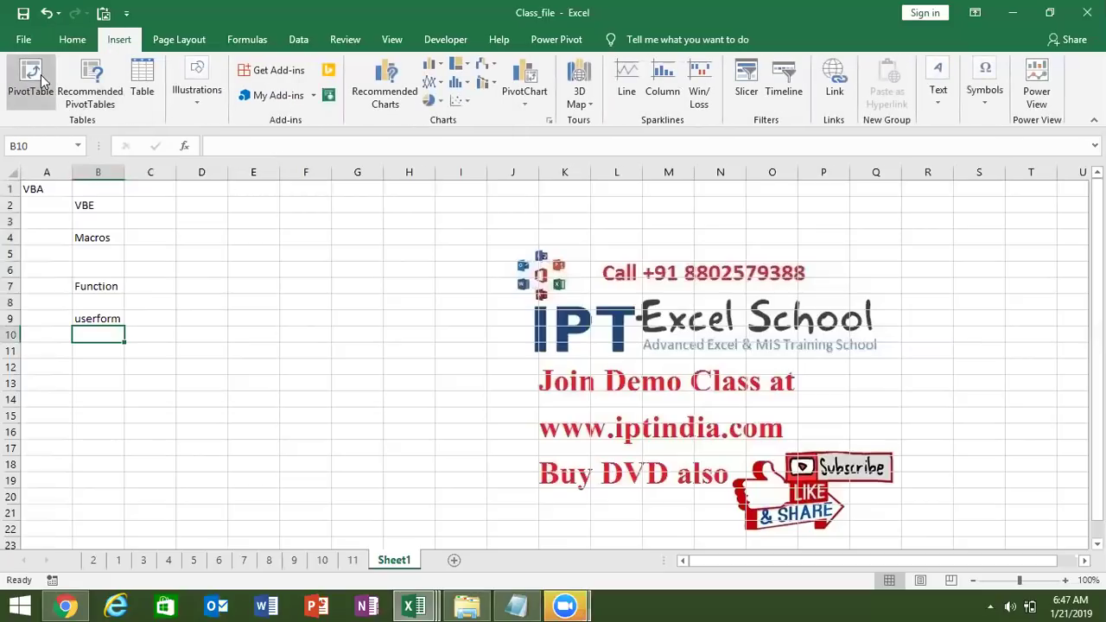
pyautogui.click(40, 74)
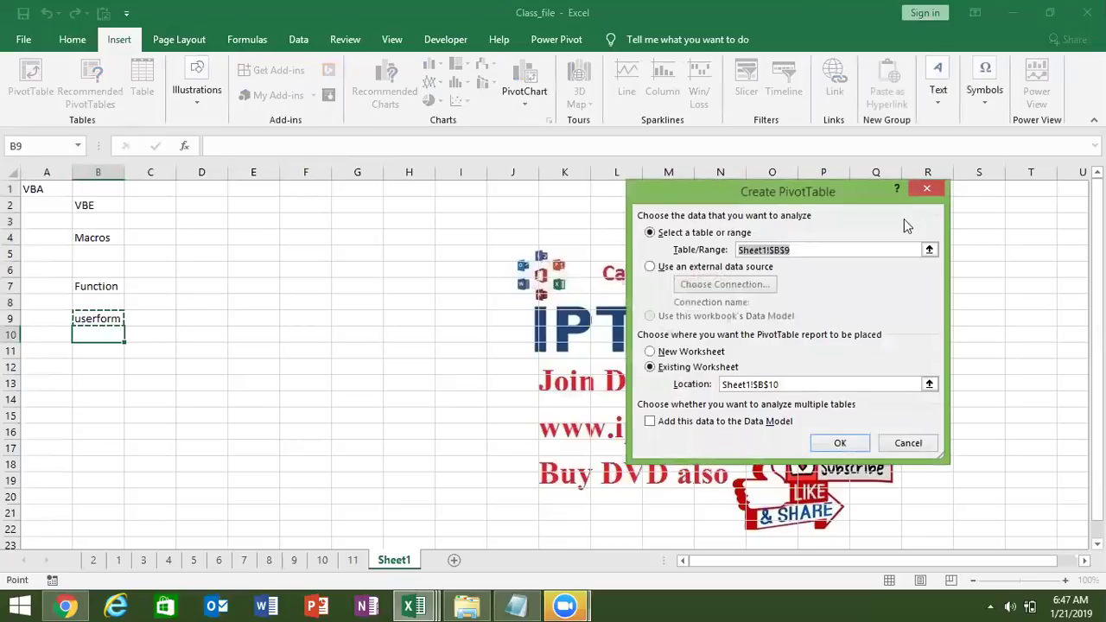
pyautogui.moveTo(799, 188); pyautogui.dragTo(457, 135)
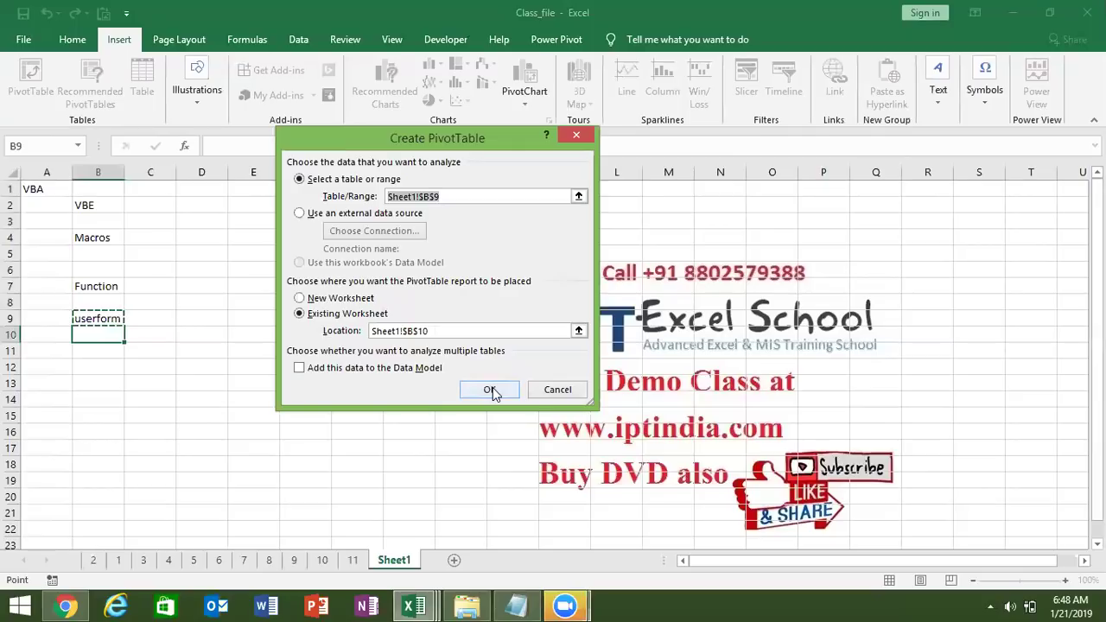
pyautogui.click(581, 136)
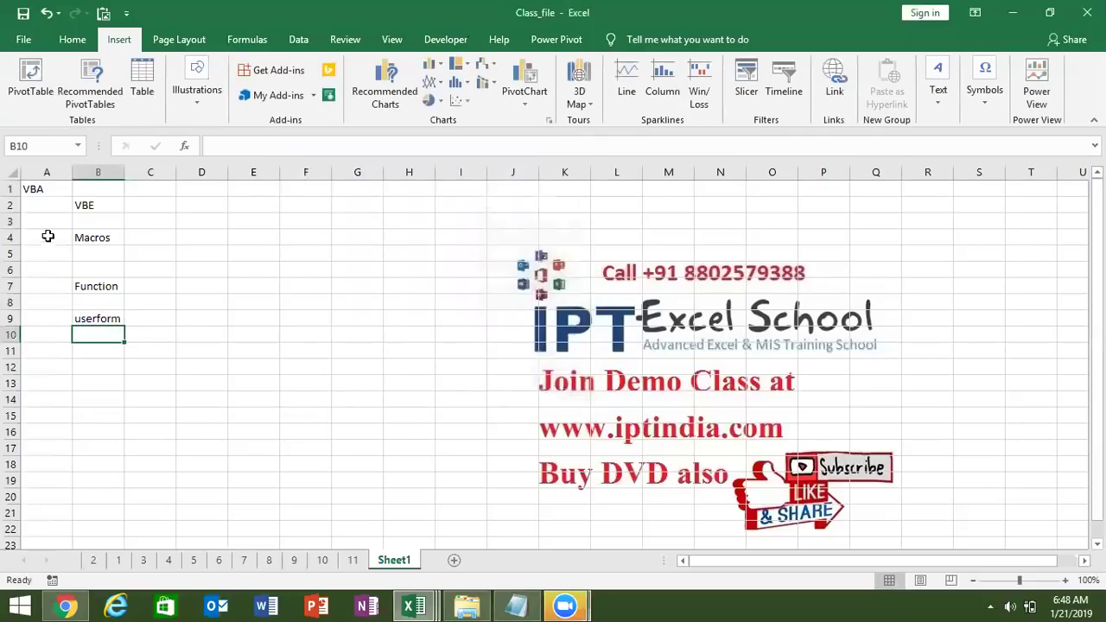
# Step: Drag the VBE label from B2 to C2, then select the listed items in B4:B9
pyautogui.click(88, 240)
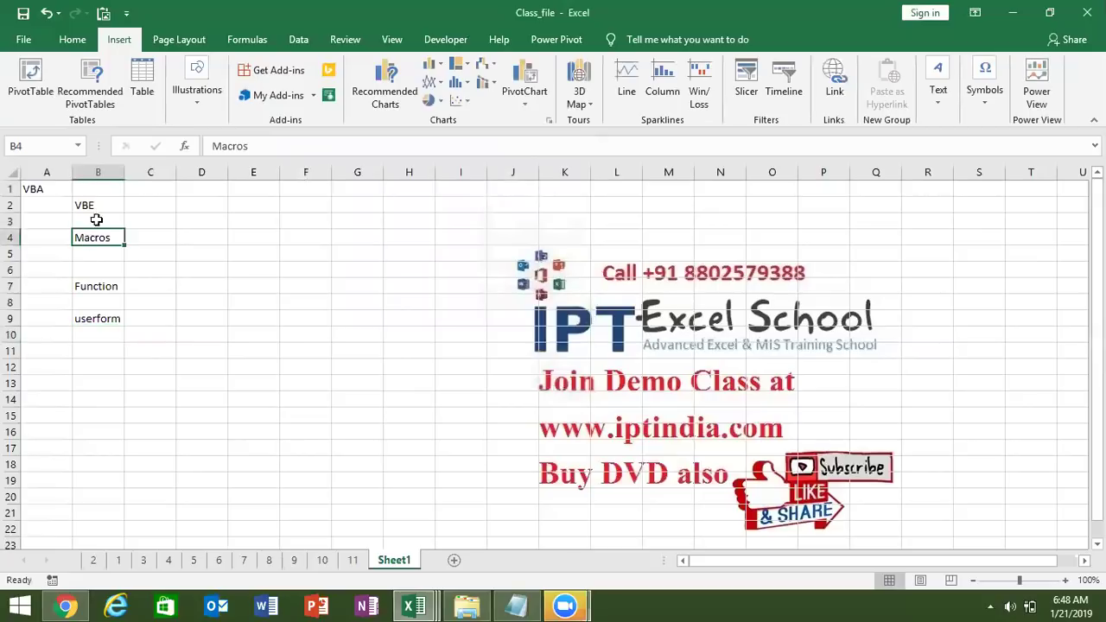
pyautogui.click(90, 204)
pyautogui.moveTo(104, 215); pyautogui.dragTo(146, 216)
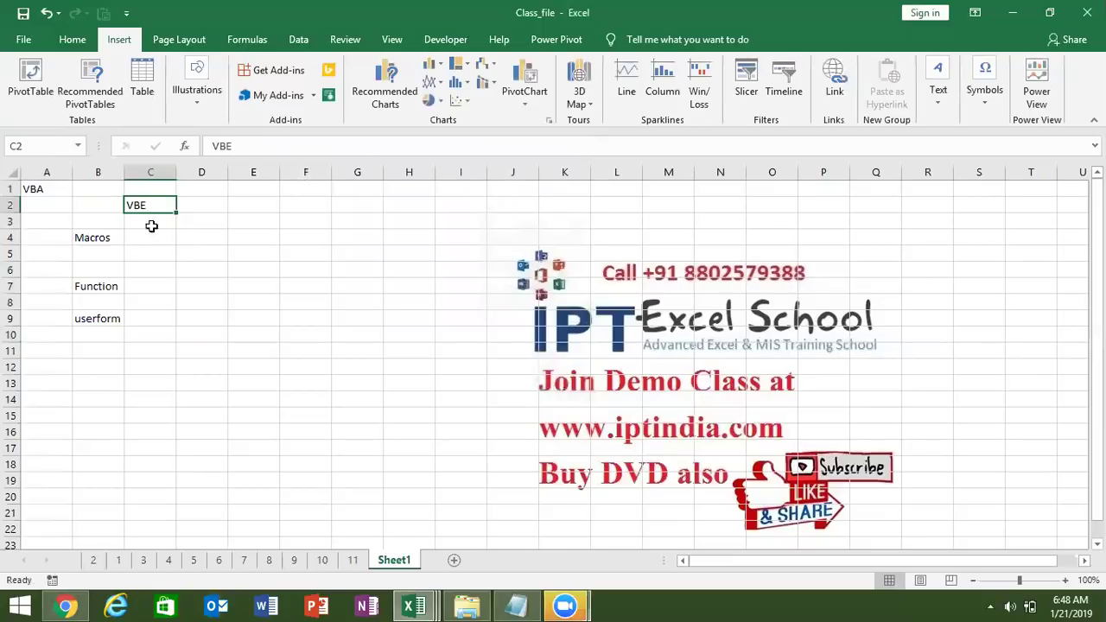
pyautogui.click(35, 188)
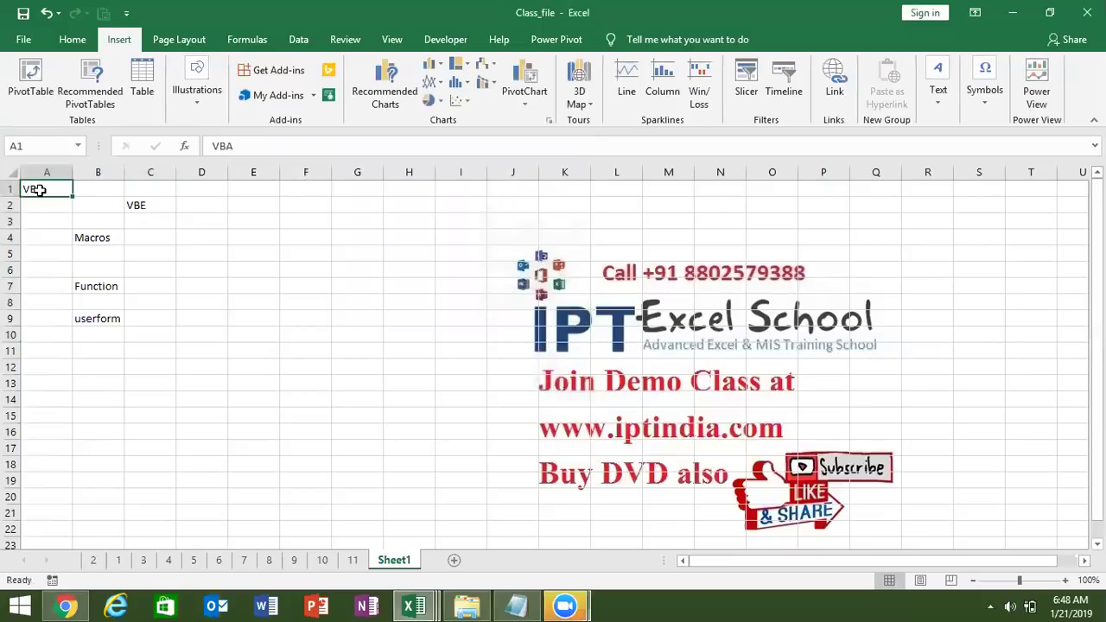
pyautogui.moveTo(88, 231); pyautogui.dragTo(101, 318)
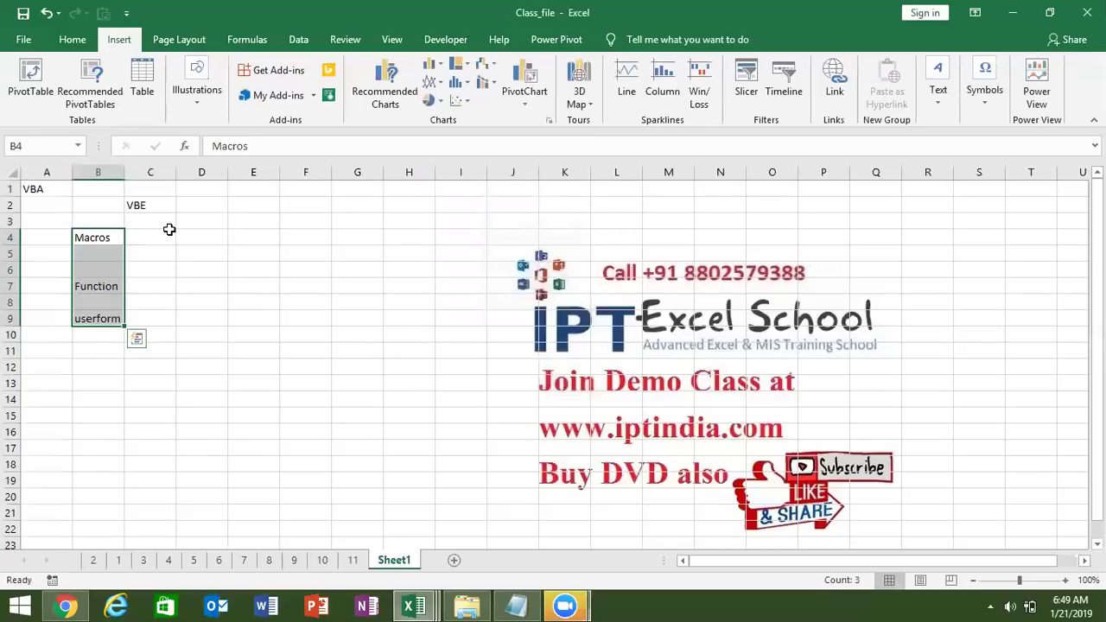
pyautogui.click(445, 39)
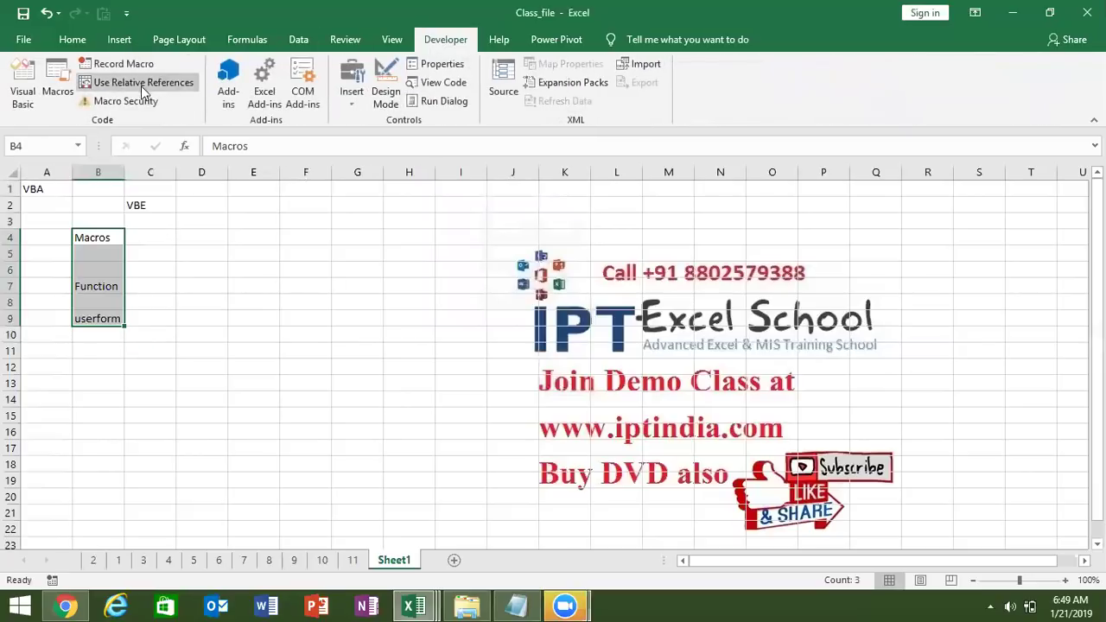
pyautogui.click(118, 99)
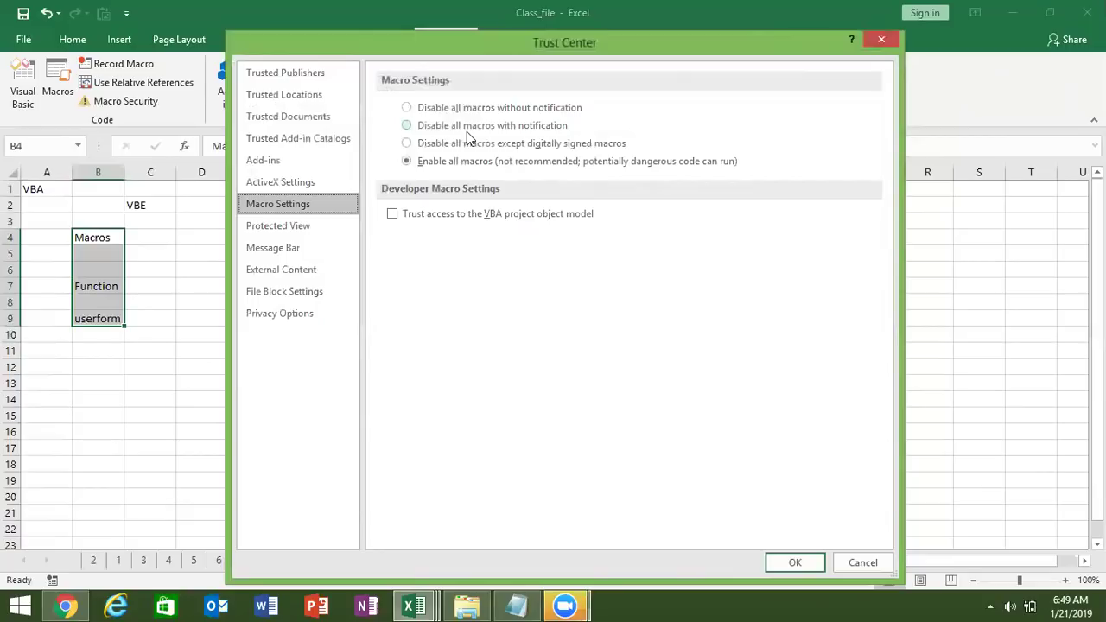
pyautogui.press('Return')
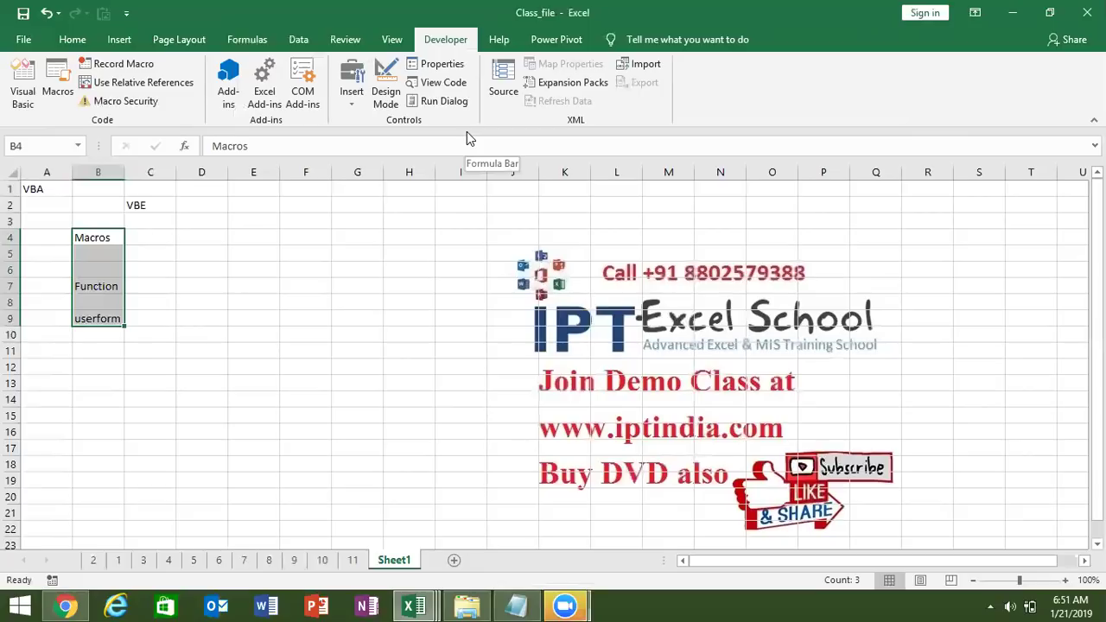
pyautogui.moveTo(363, 208); pyautogui.dragTo(481, 346)
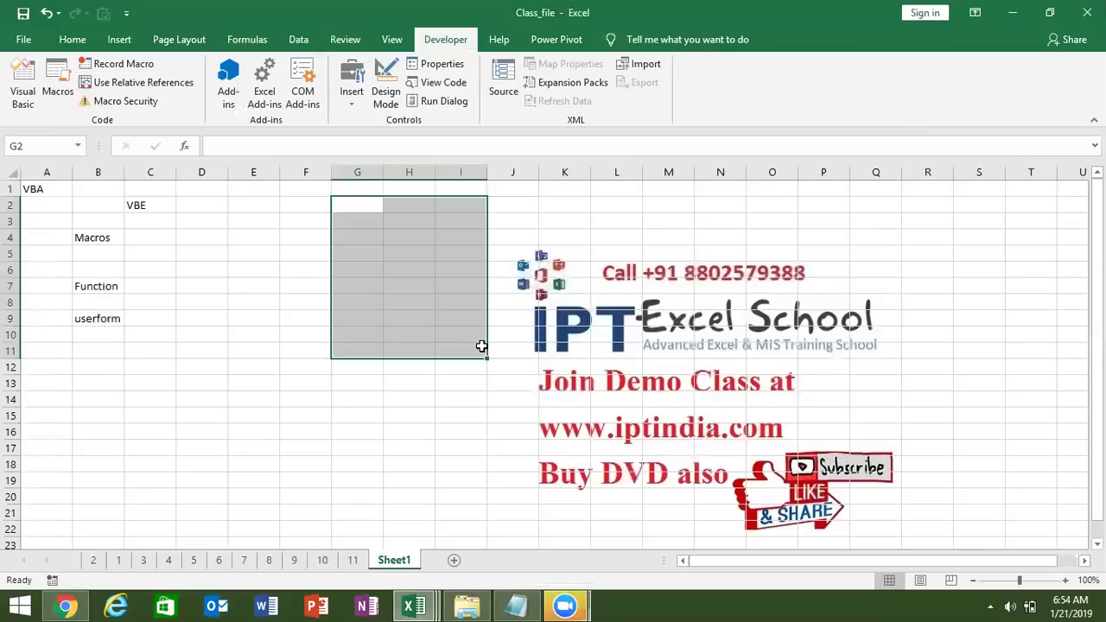
# Step: In a new Chrome tab, go to excel-vba.com via the 'ex' address suggestion
pyautogui.click(62, 604)
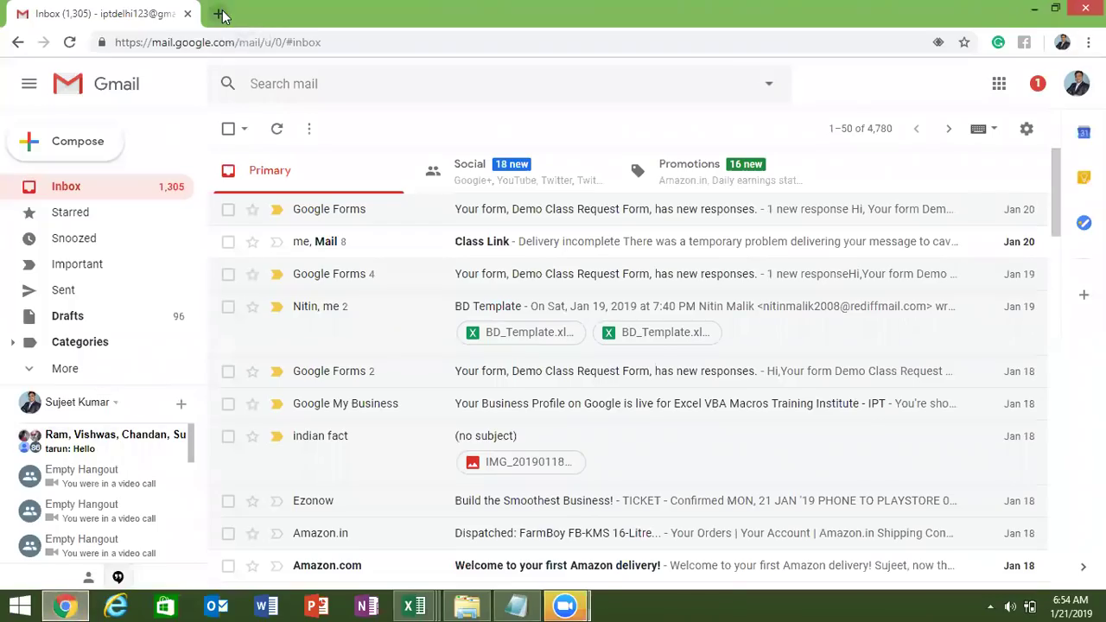
pyautogui.click(220, 14)
pyautogui.write('ex')
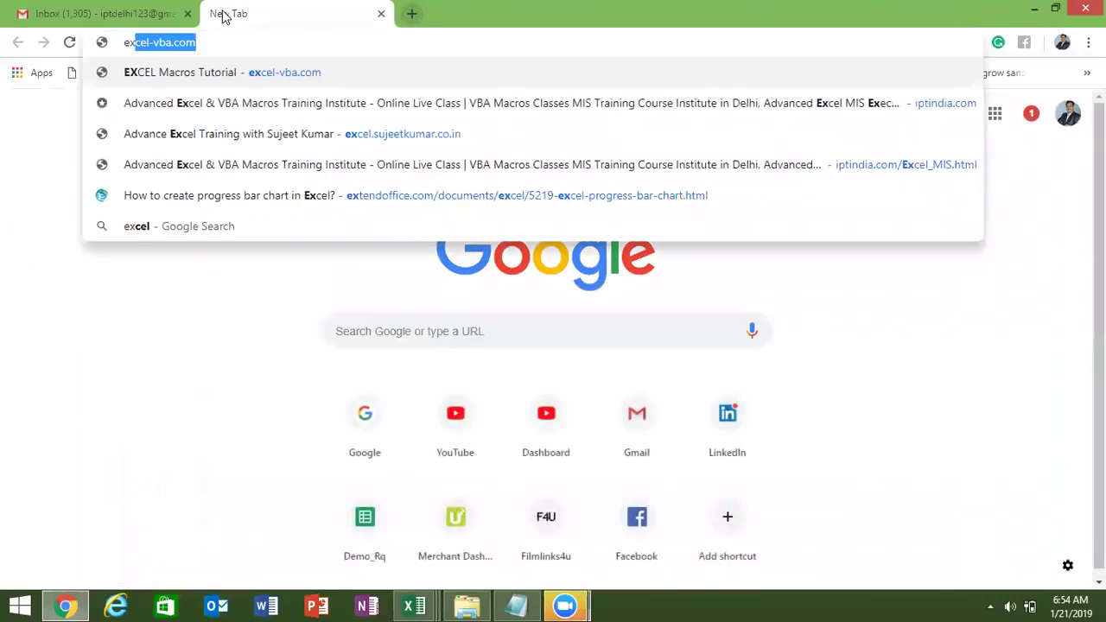
pyautogui.press('Down')
pyautogui.press('Up')
pyautogui.press('Return')
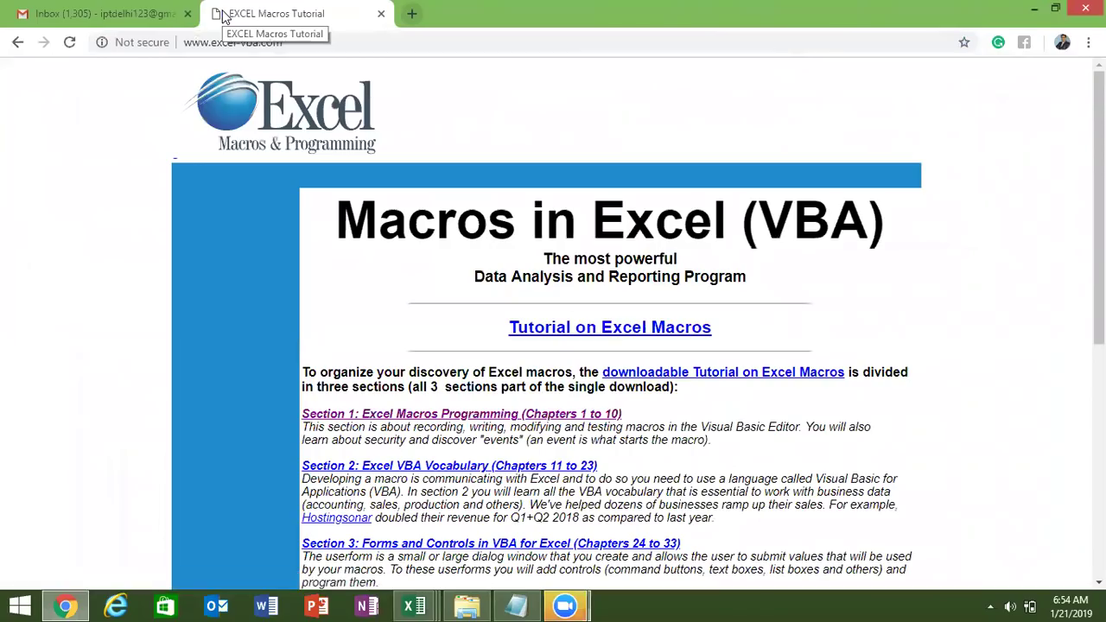
pyautogui.scroll(-2, 229, 311)
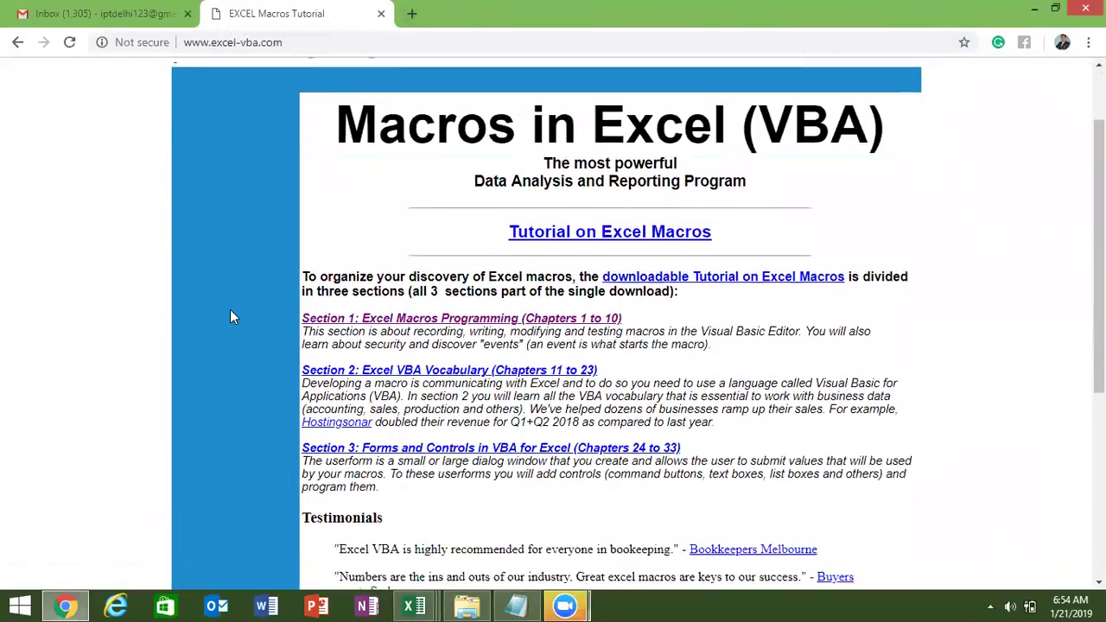
pyautogui.scroll(-2, 230, 317)
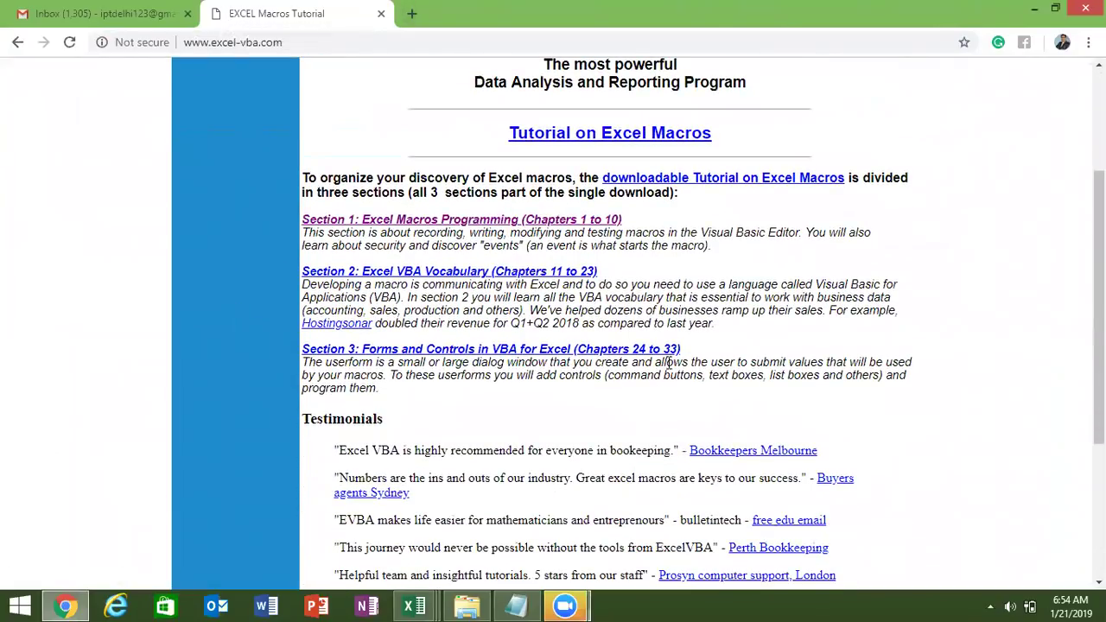
# Step: Open the 'Section 1: Excel Macros Programming' page and scroll through its VBE setup steps
pyautogui.click(570, 221)
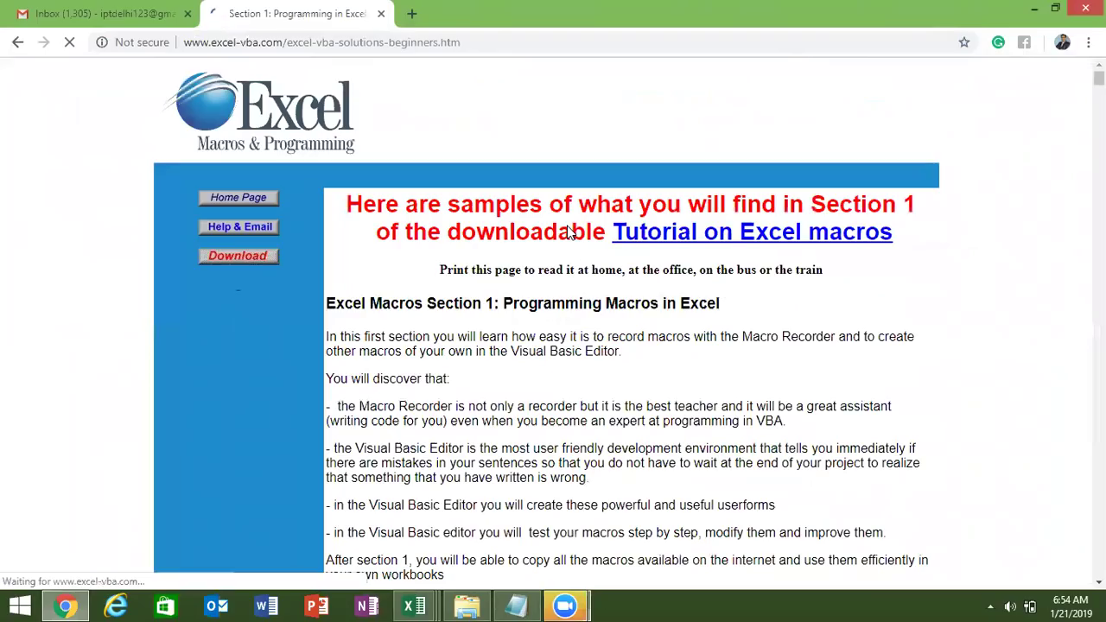
pyautogui.scroll(-2, 568, 233)
pyautogui.scroll(-4, 568, 234)
pyautogui.scroll(-4, 568, 233)
pyautogui.scroll(-4, 569, 233)
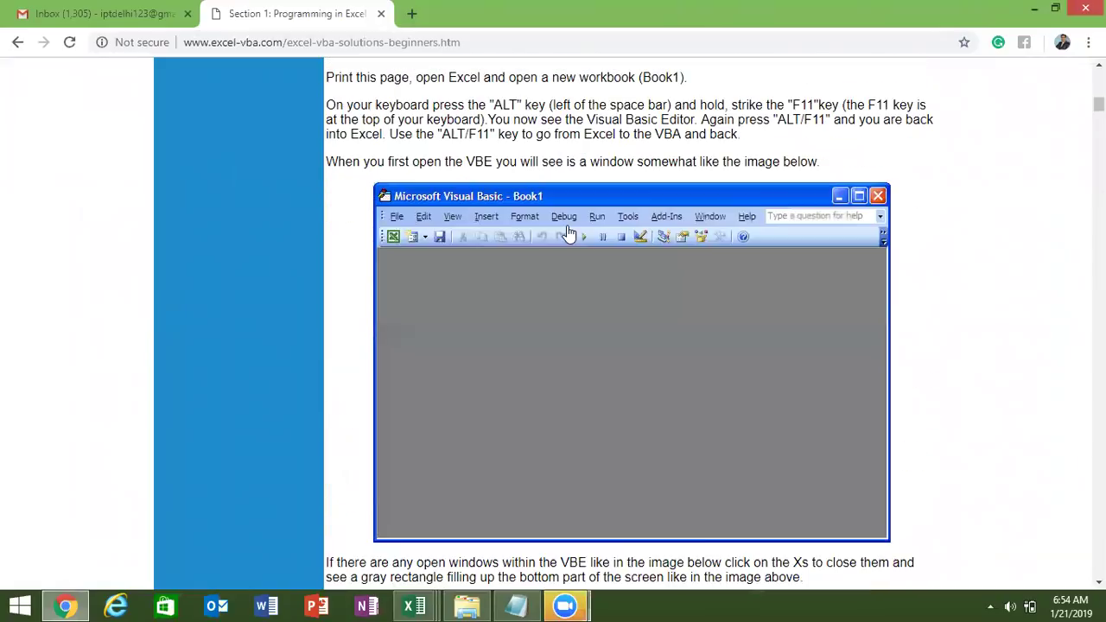
pyautogui.scroll(-2, 569, 233)
pyautogui.scroll(-2, 569, 234)
pyautogui.scroll(-1, 568, 233)
pyautogui.scroll(-3, 569, 233)
pyautogui.scroll(-2, 568, 234)
pyautogui.scroll(-2, 568, 233)
pyautogui.scroll(-2, 569, 233)
pyautogui.scroll(-2, 568, 233)
pyautogui.scroll(-4, 568, 234)
pyautogui.scroll(-1, 569, 233)
pyautogui.scroll(-2, 568, 233)
pyautogui.scroll(-2, 568, 233)
pyautogui.scroll(-3, 569, 233)
pyautogui.scroll(-5, 568, 233)
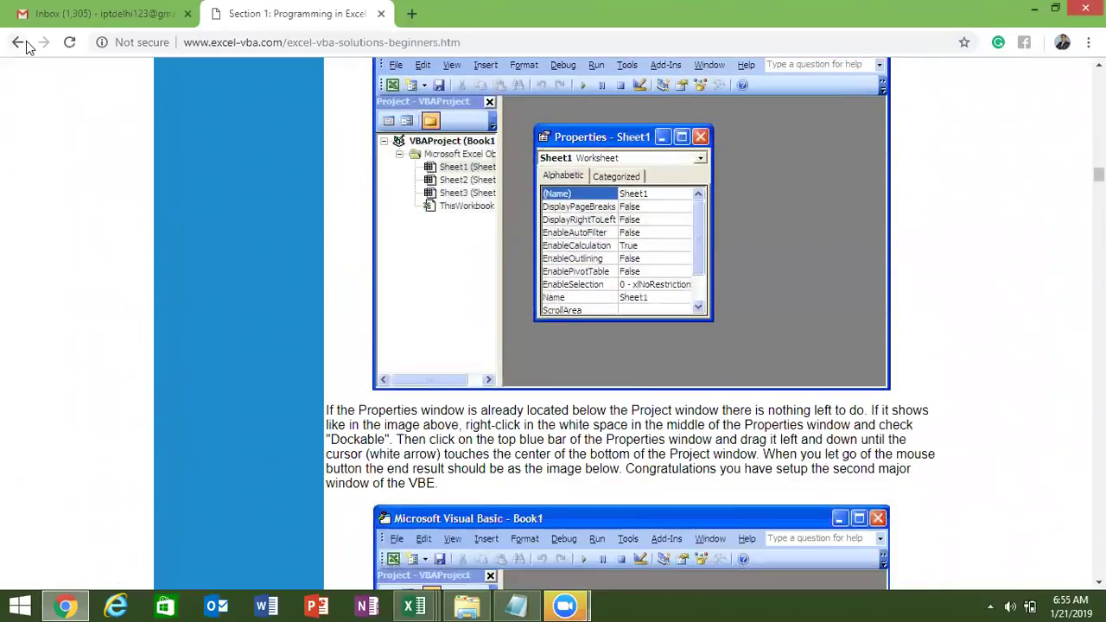
# Step: Return to the excel-vba.com tutorial index, then bring the Zoom window forward from the taskbar
pyautogui.click(19, 43)
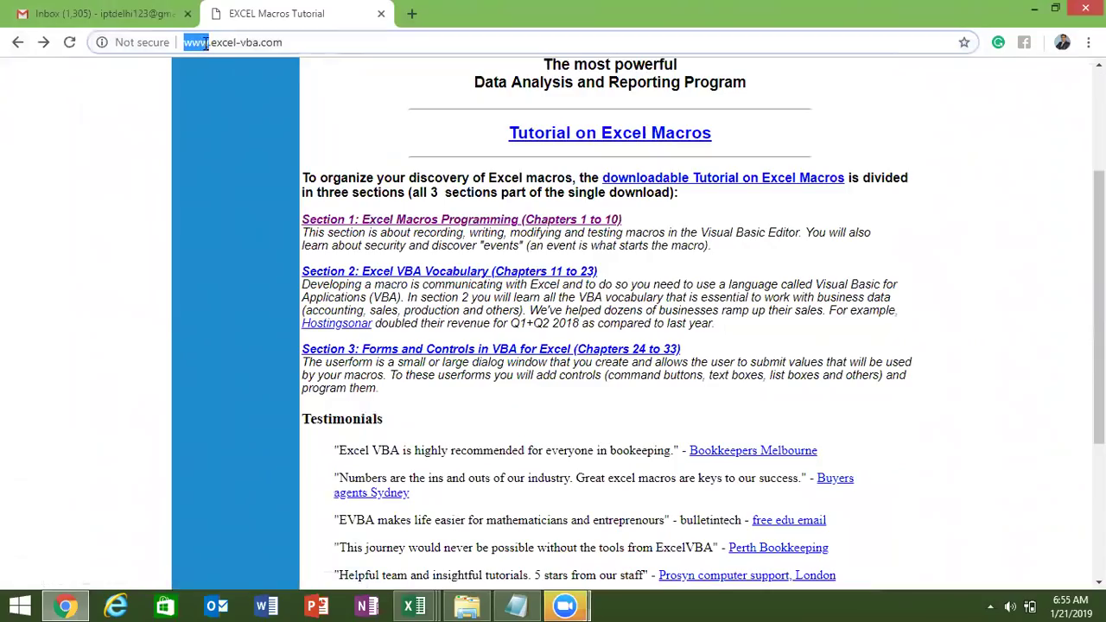
pyautogui.click(204, 43)
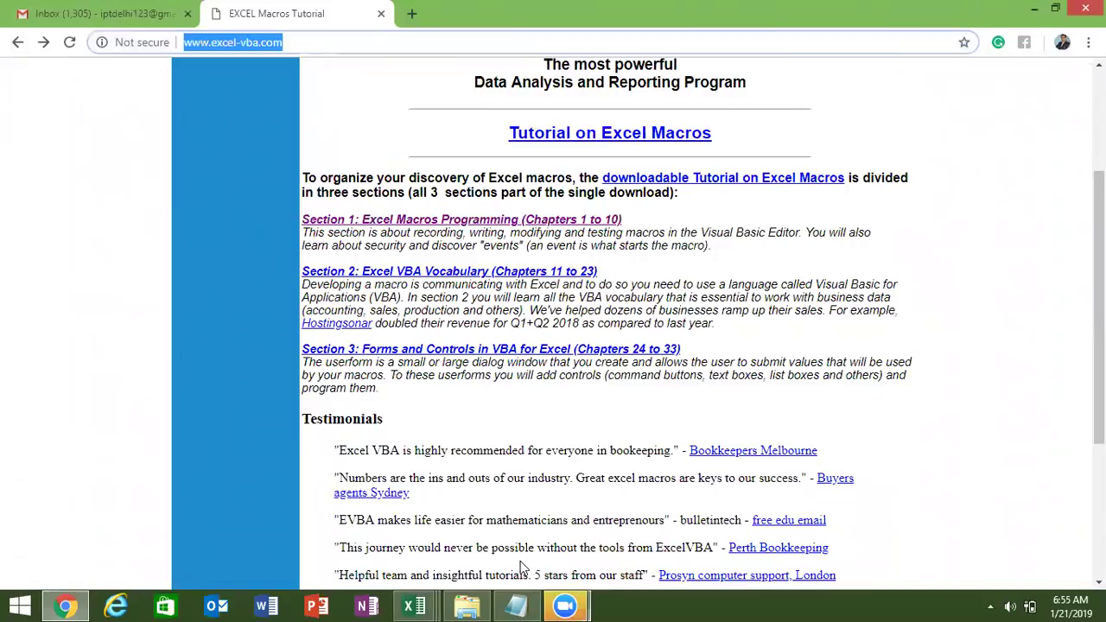
pyautogui.click(570, 604)
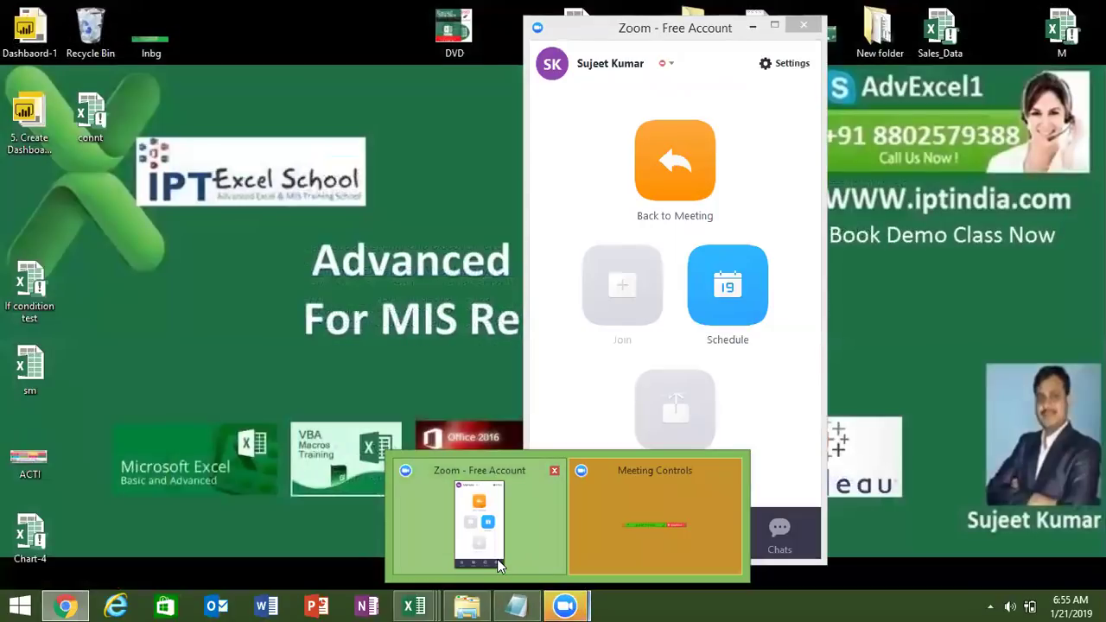
pyautogui.click(498, 563)
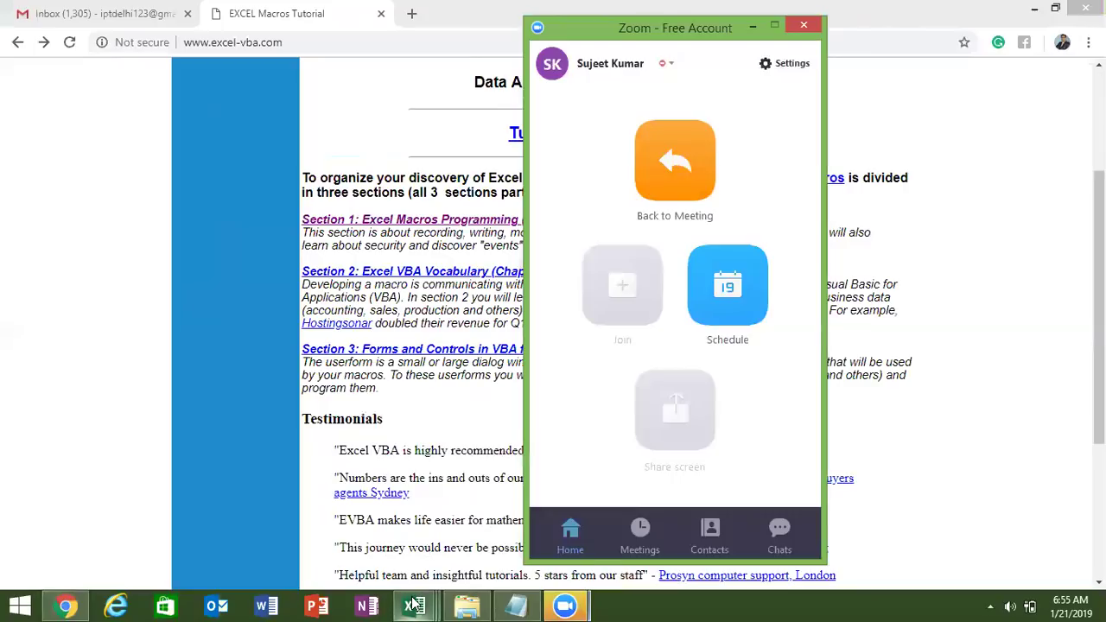
pyautogui.moveTo(414, 607)
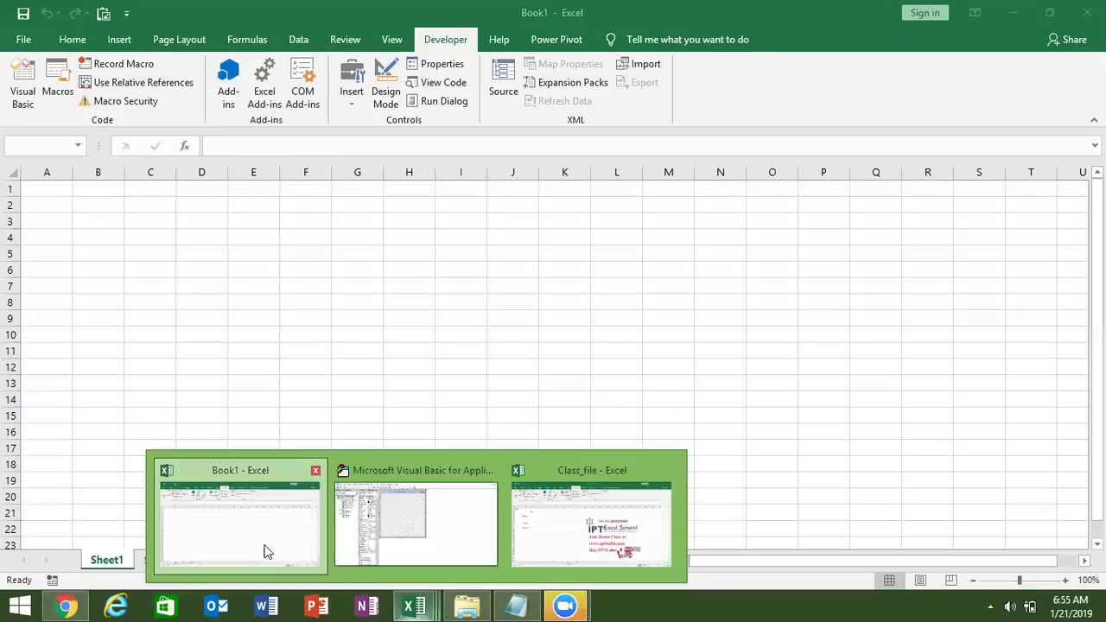
# Step: Switch to Book1 and open its File Info page showing the workbook is unsaved
pyautogui.click(266, 552)
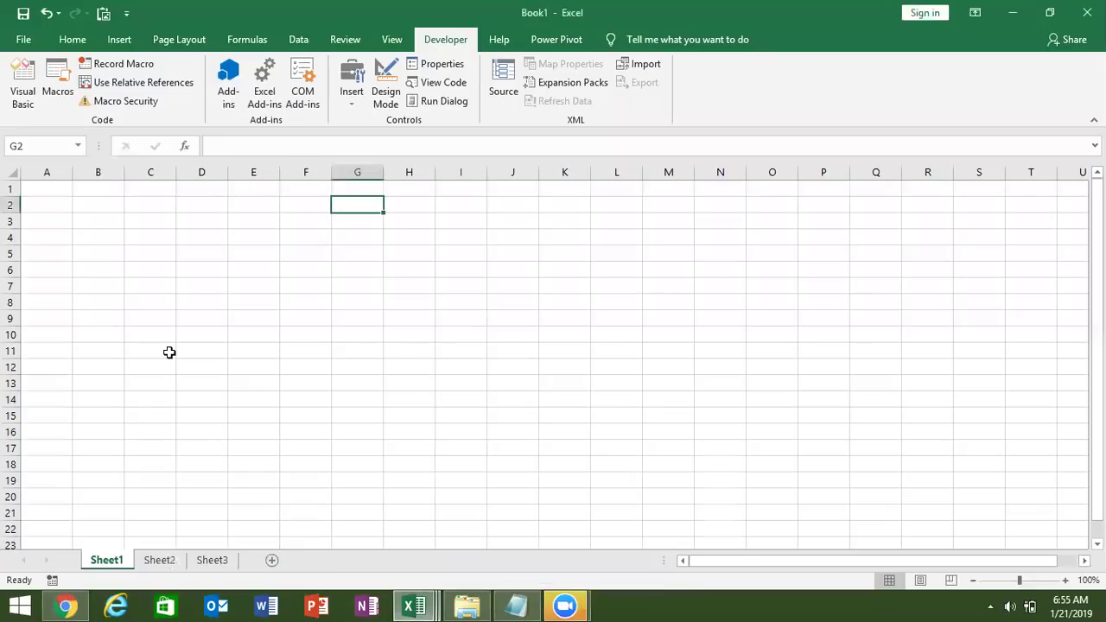
pyautogui.click(138, 304)
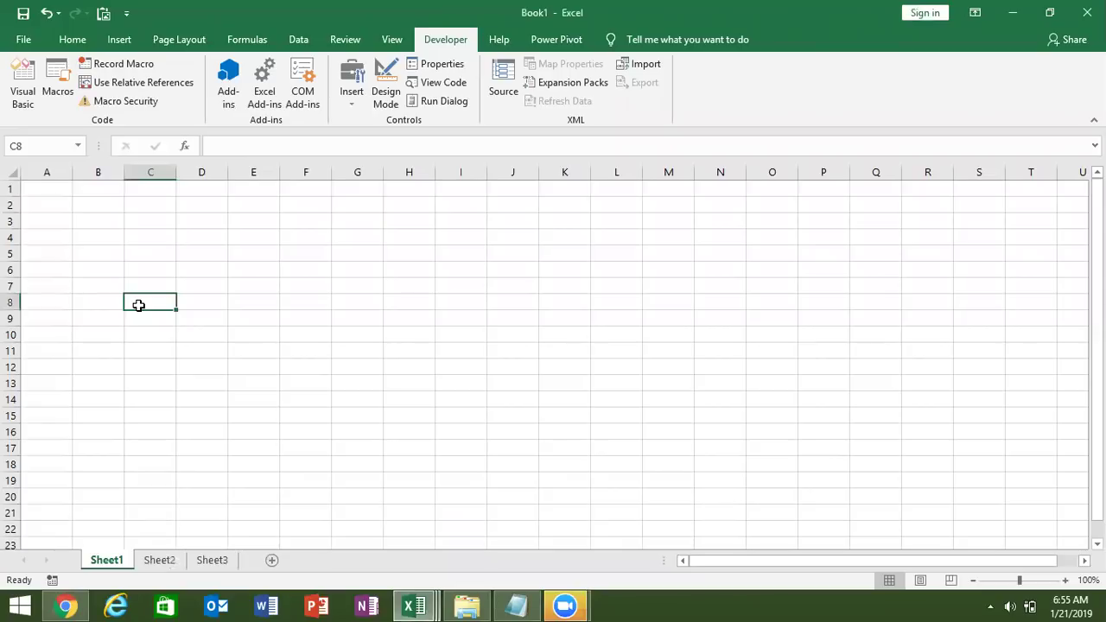
pyautogui.click(49, 190)
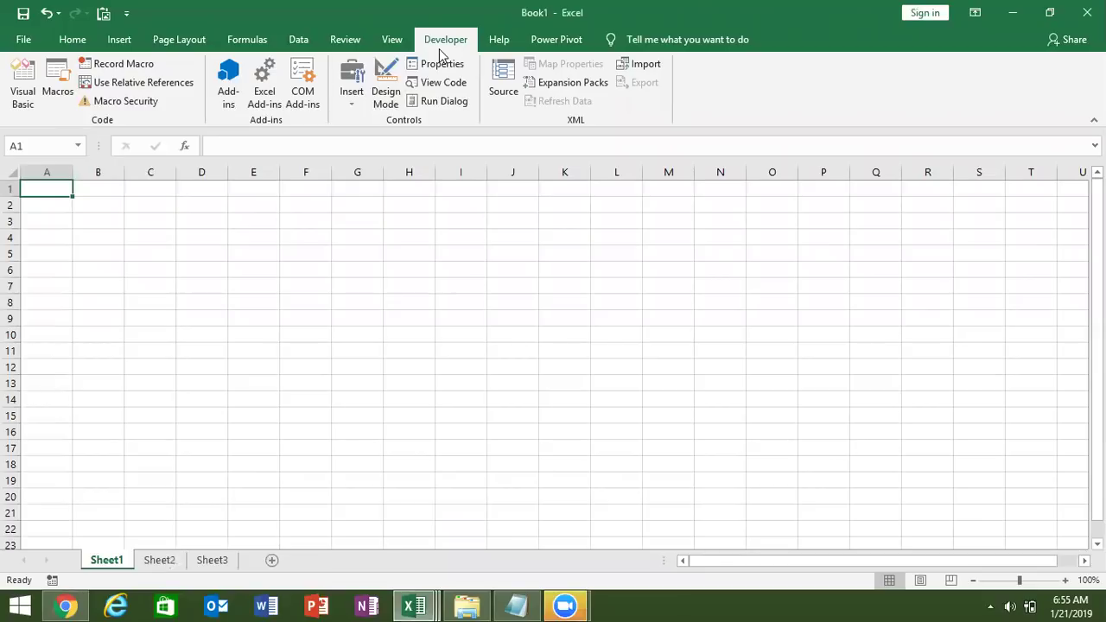
pyautogui.click(23, 39)
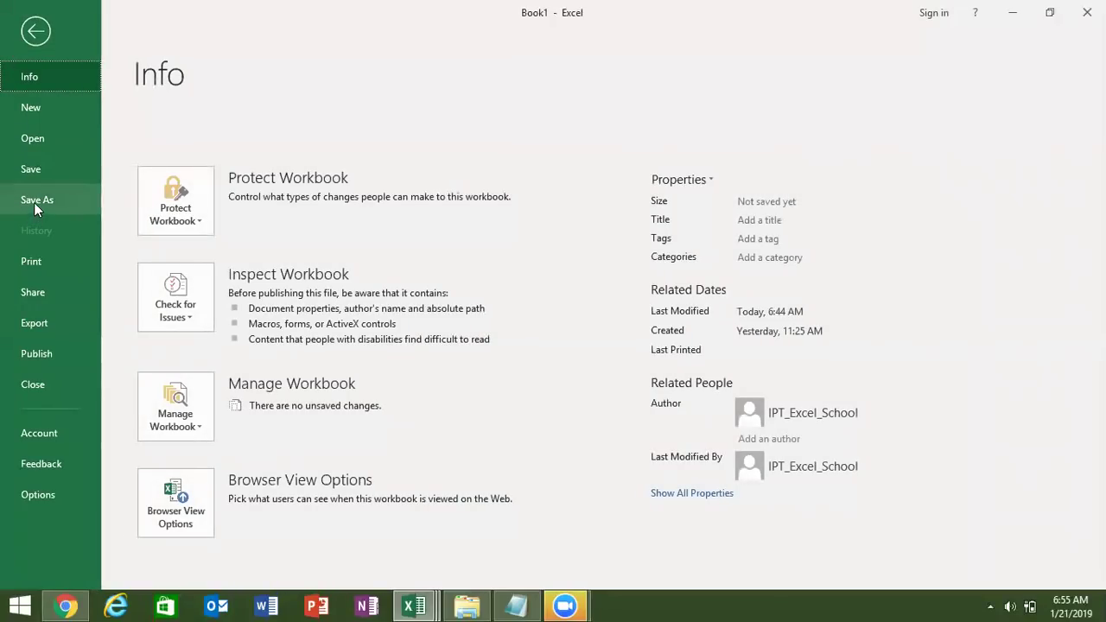
# Step: Confirm Save As offers Excel Macro-Enabled Workbook as file type, then cancel without saving
pyautogui.click(34, 202)
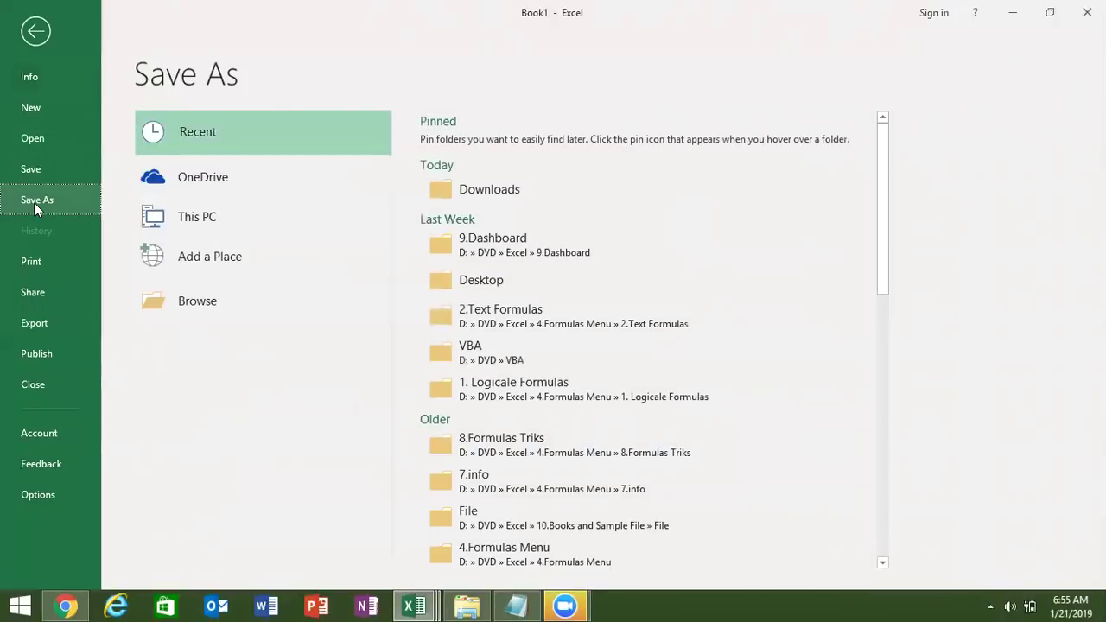
pyautogui.click(184, 299)
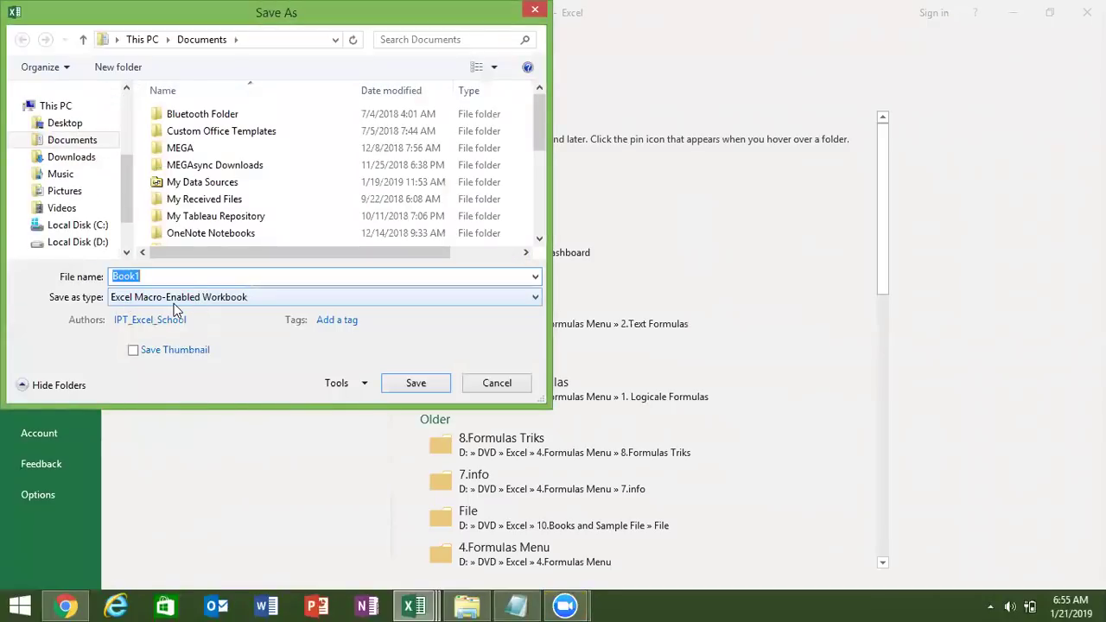
pyautogui.click(174, 302)
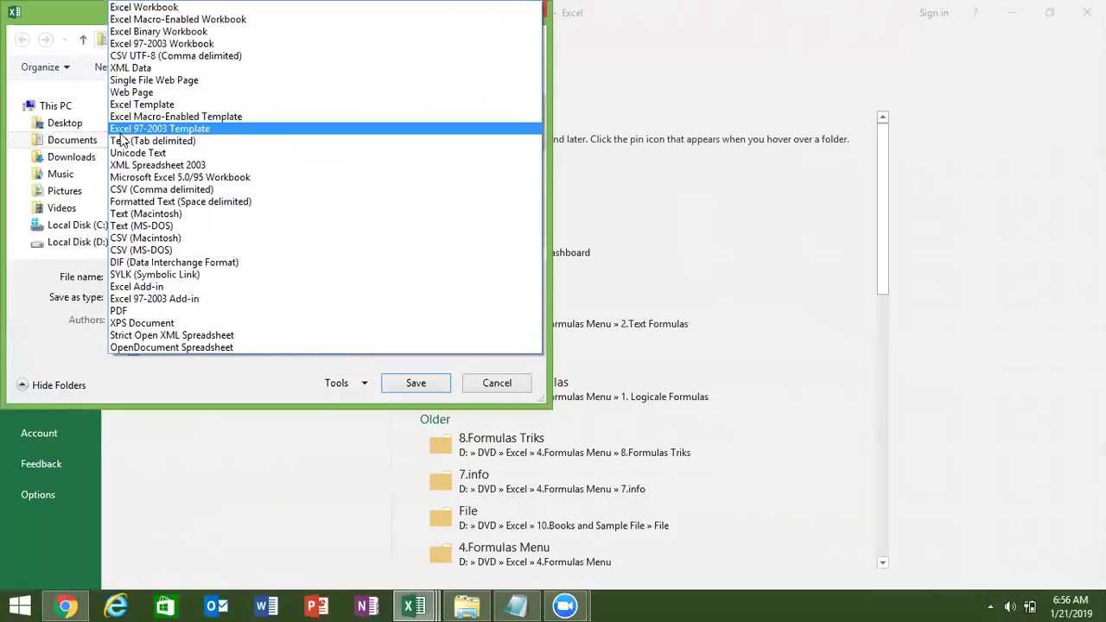
pyautogui.click(151, 19)
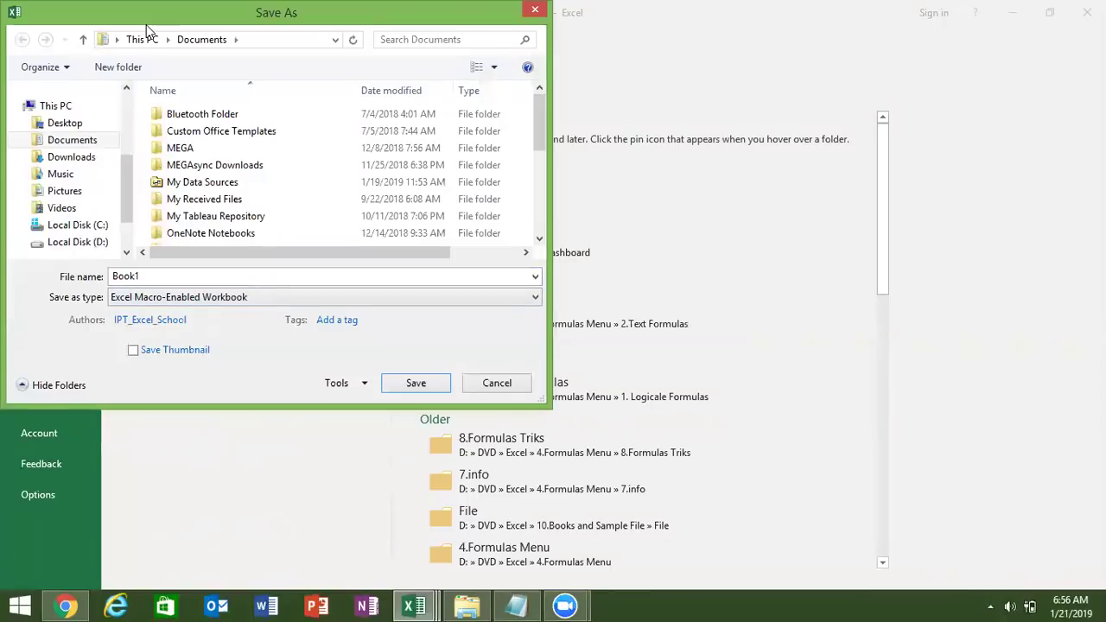
pyautogui.press('Escape')
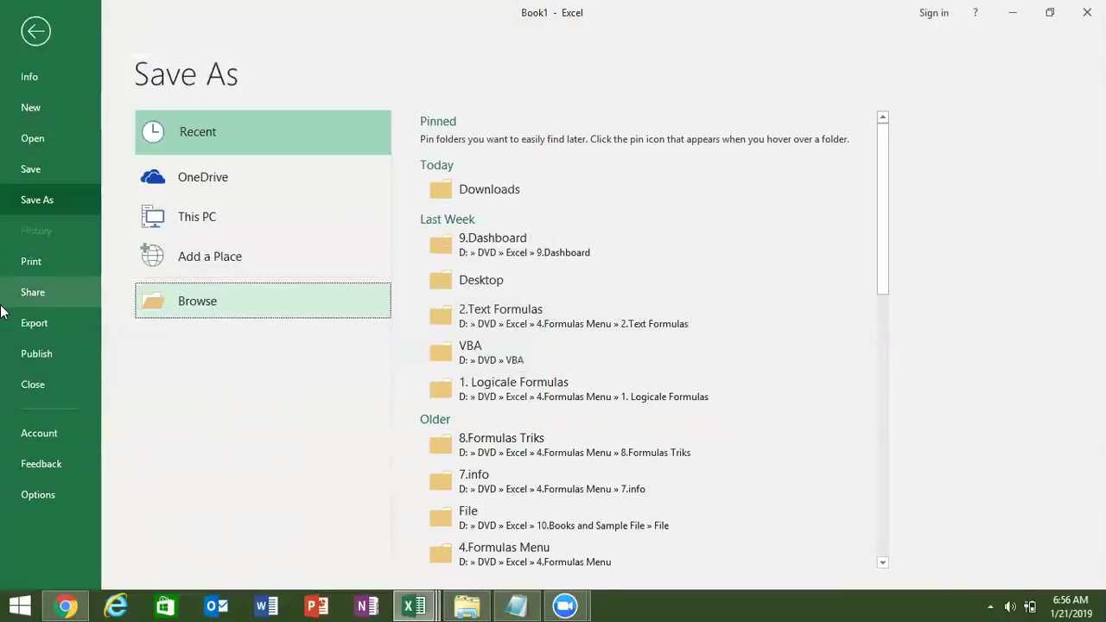
# Step: Set Excel Macro-Enabled Workbook as the default save format in Excel Options
pyautogui.click(38, 490)
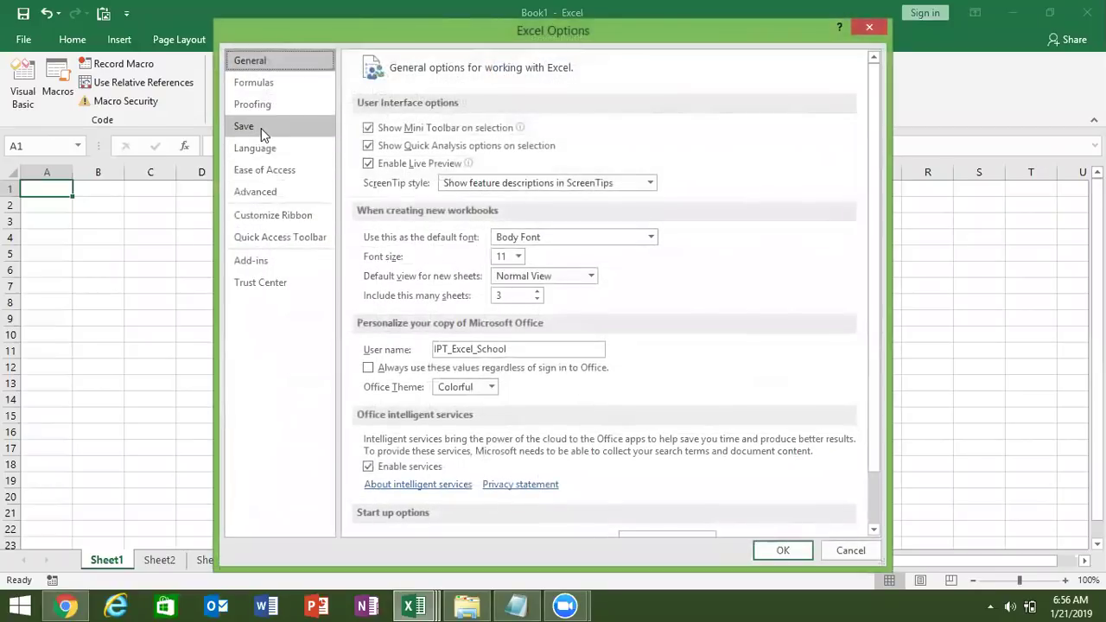
pyautogui.click(261, 128)
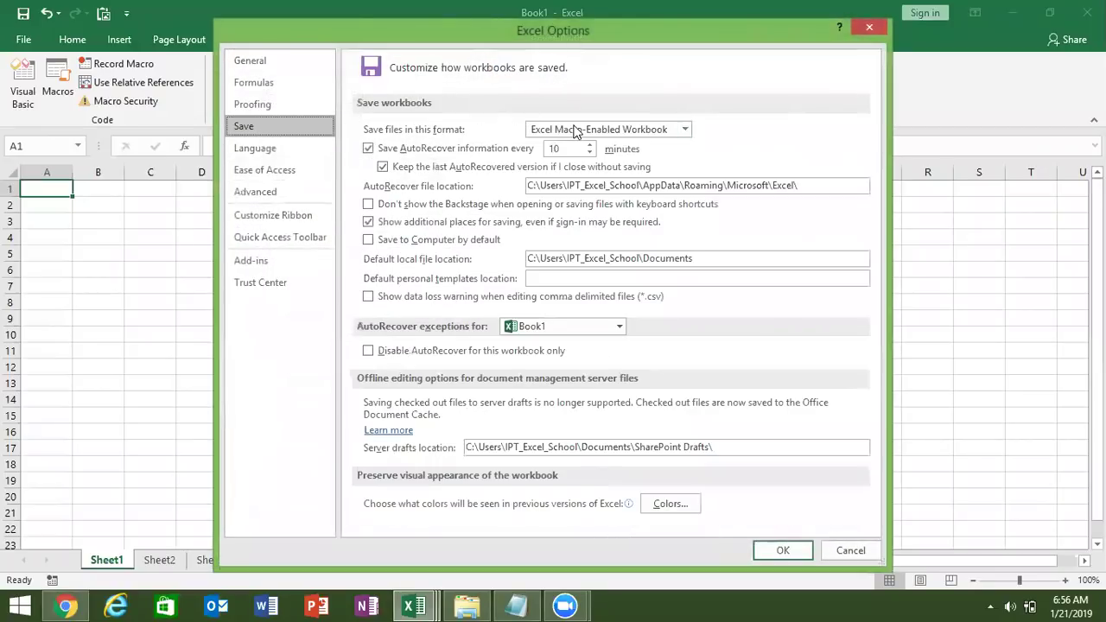
pyautogui.click(869, 28)
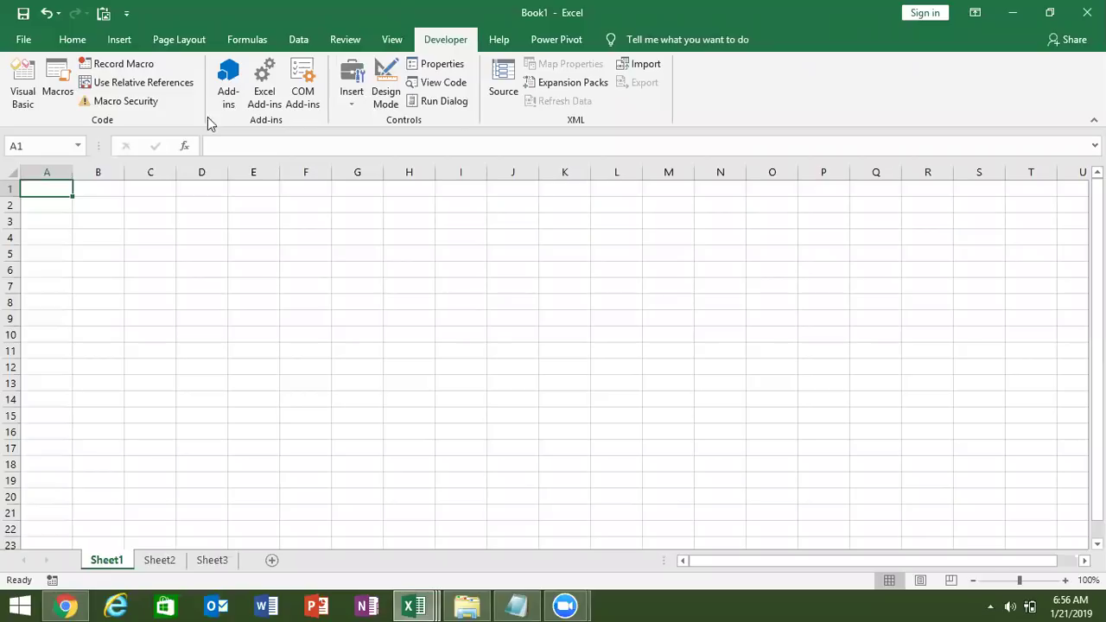
# Step: Set Macro Security to 'Enable all macros' and confirm
pyautogui.click(156, 100)
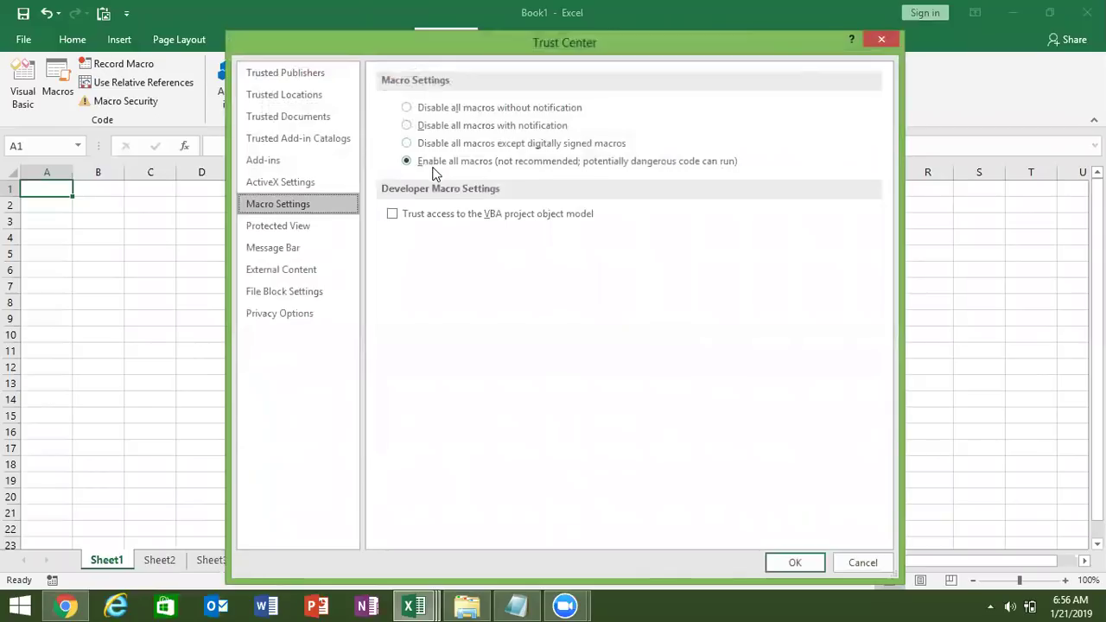
pyautogui.press('Return')
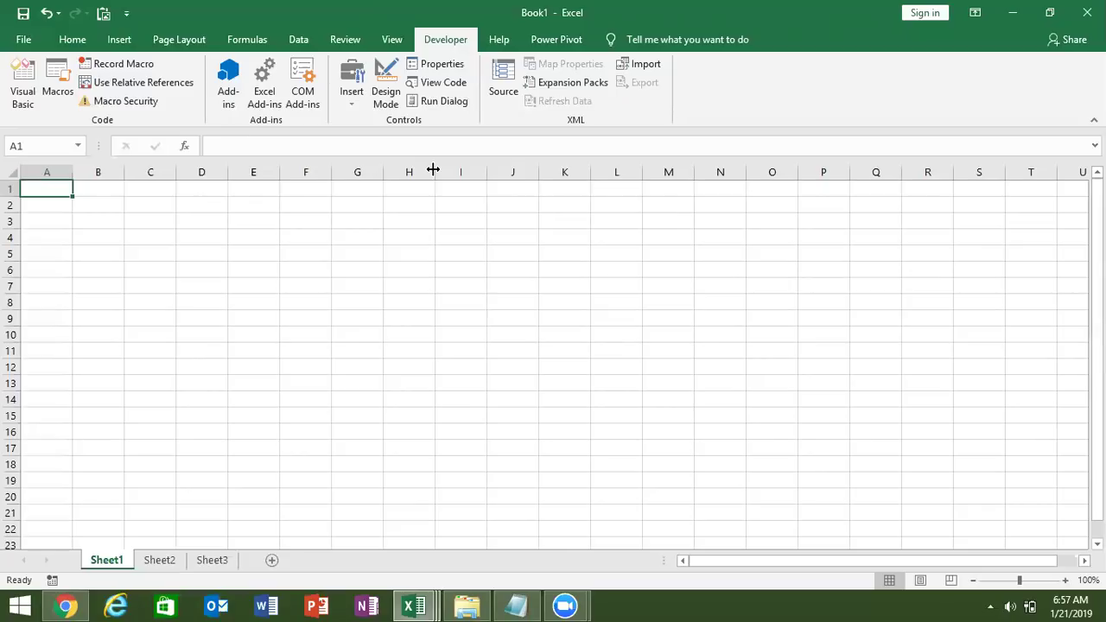
# Step: Show the Windows desktop with Windows+D, hiding the Excel window
pyautogui.press('super+d')
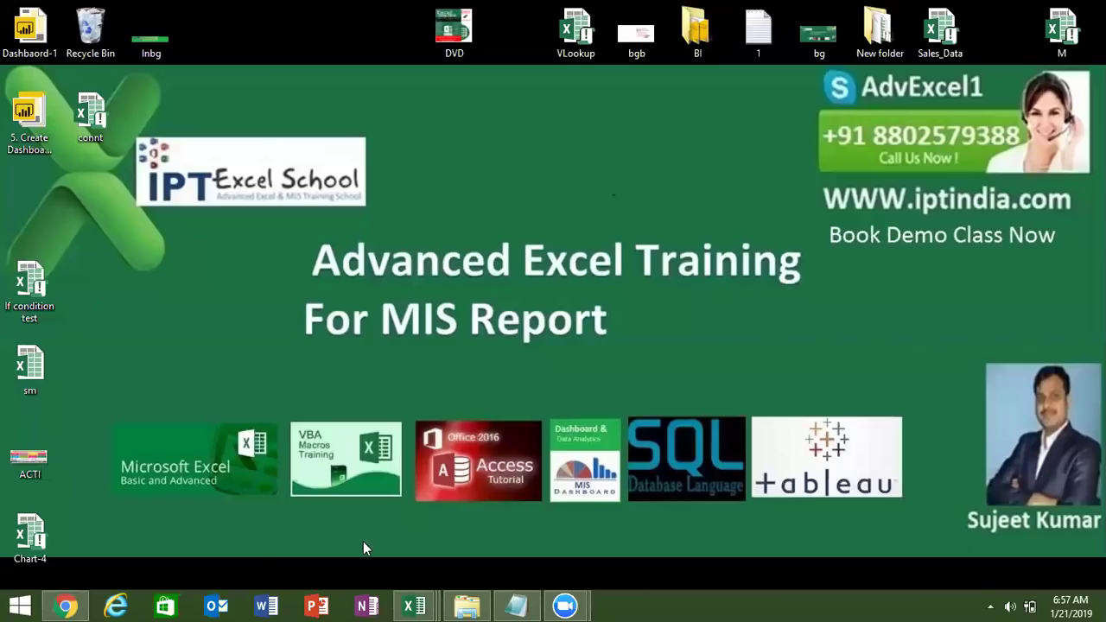